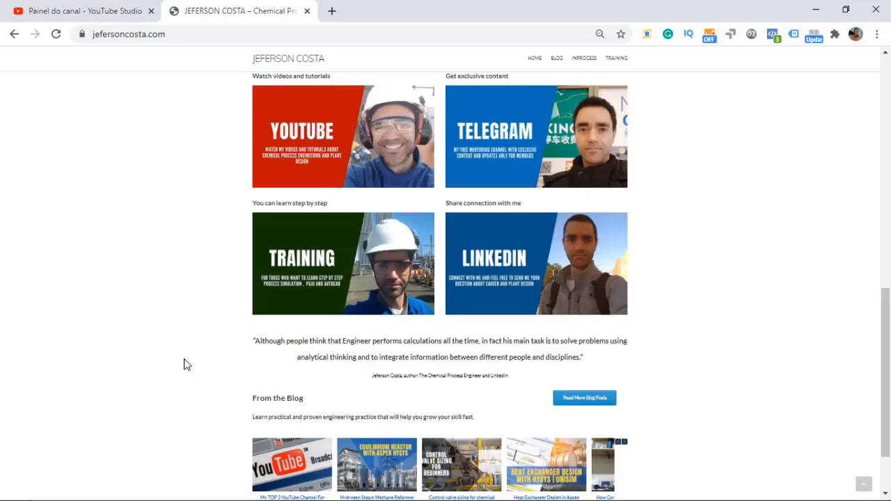
Switch to Aspen HYSYS and create a component list containing Propane and i-Butane.
key(alt+Tab)
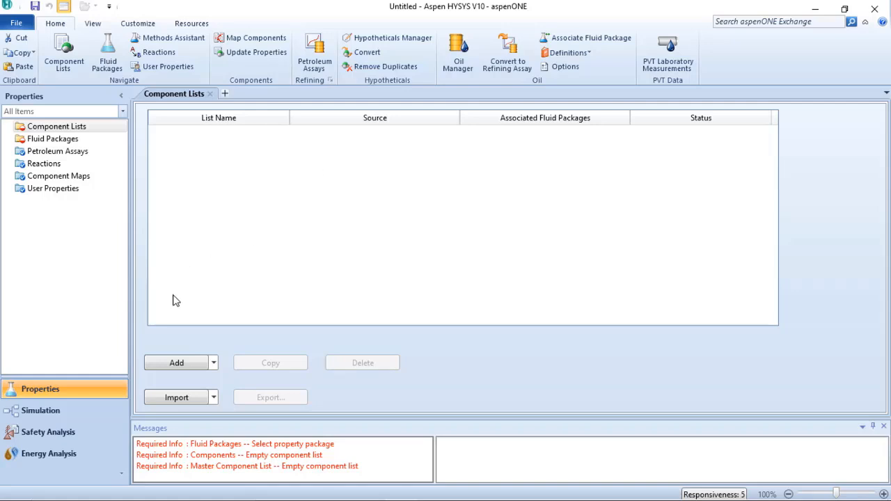
click(177, 365)
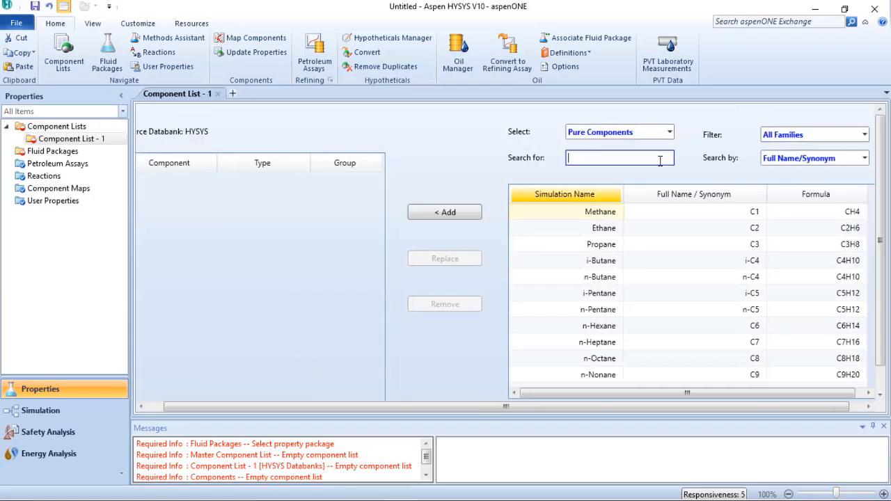
double_click(601, 245)
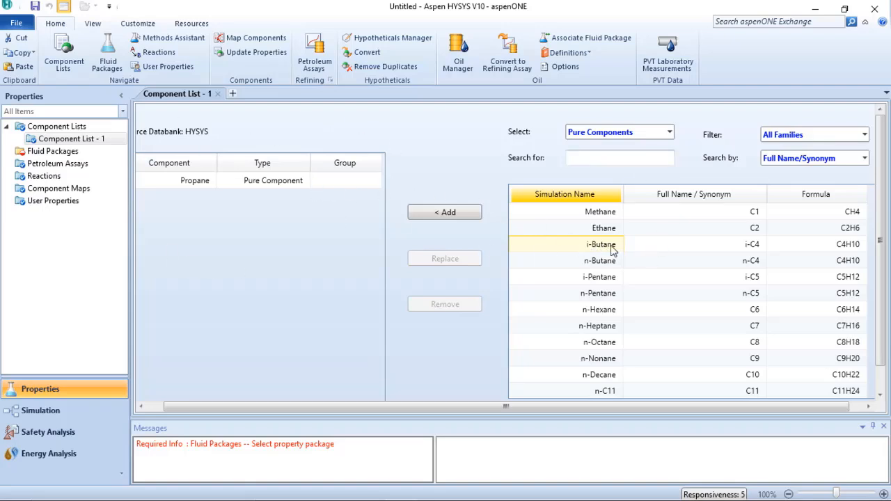
click(444, 216)
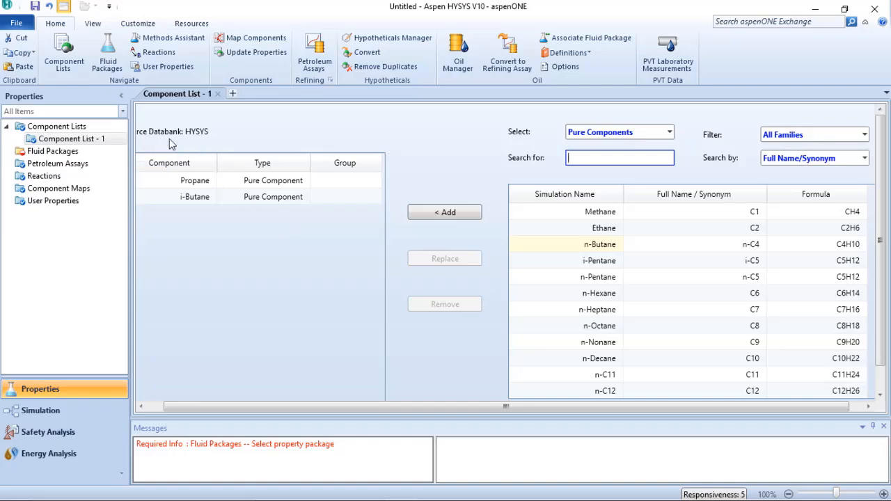
Add a fluid package that uses the Peng-Robinson property package.
click(56, 153)
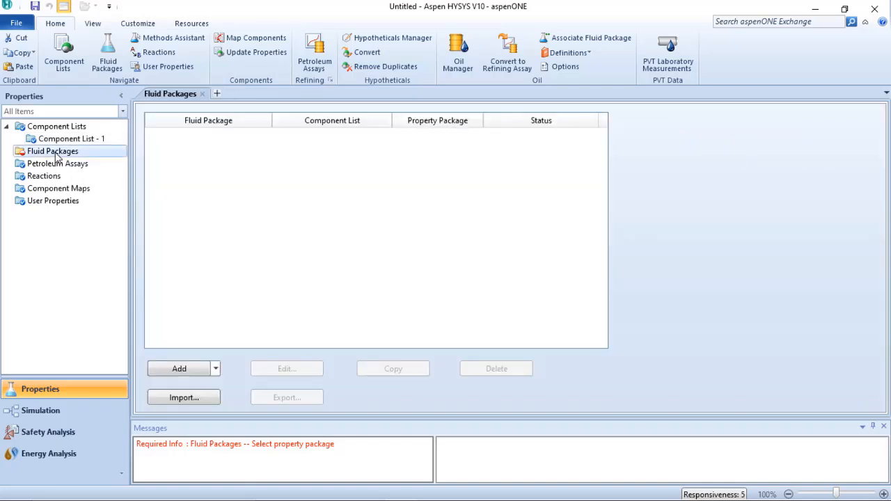
click(180, 370)
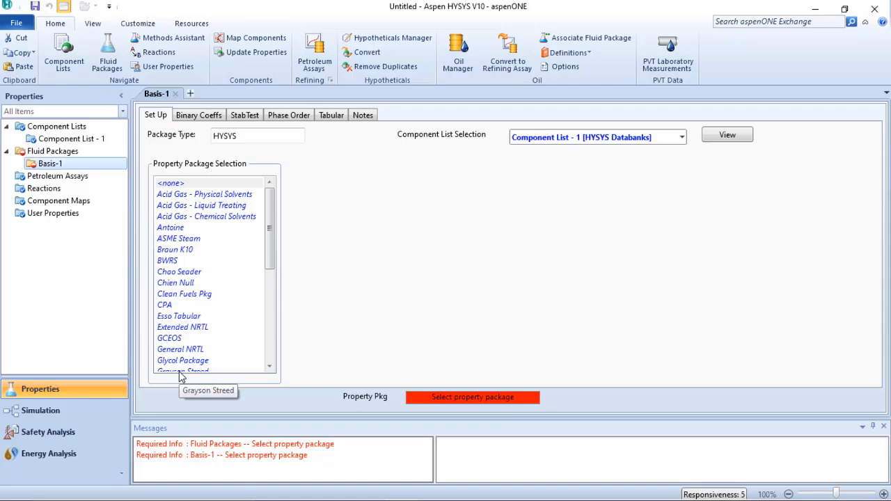
drag(268, 200, 267, 277)
click(189, 287)
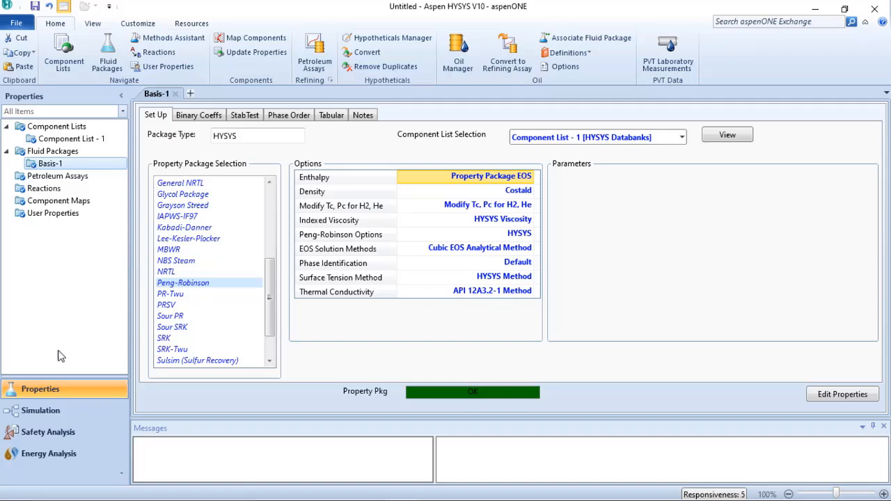
Enter the simulation environment and arrange it with the Model Palette docked beside the flowsheet and the analysis dashboard closed.
click(43, 416)
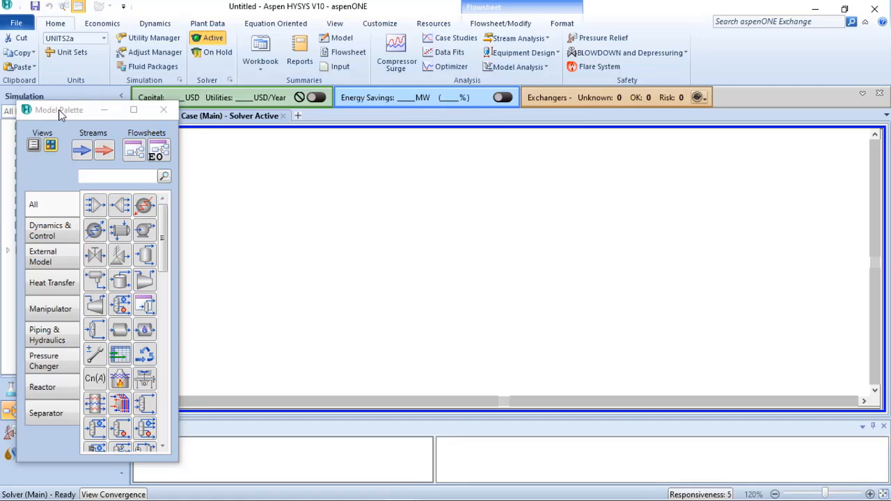
drag(59, 114, 544, 275)
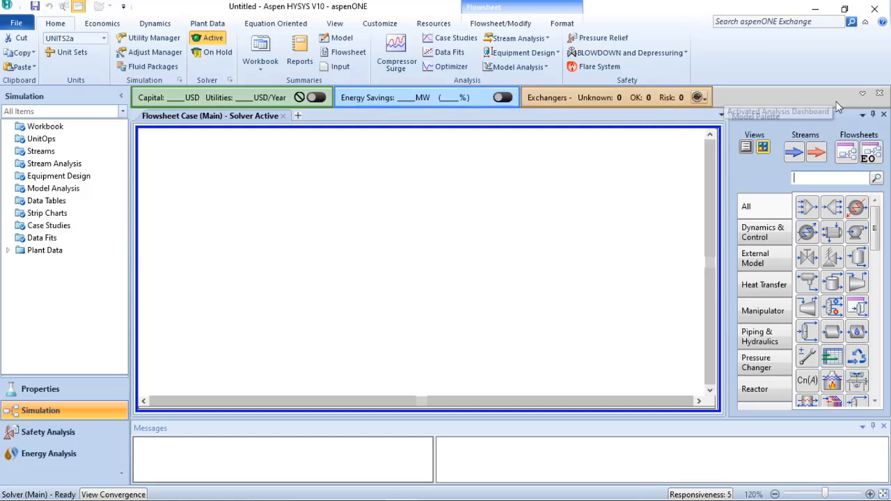
click(879, 92)
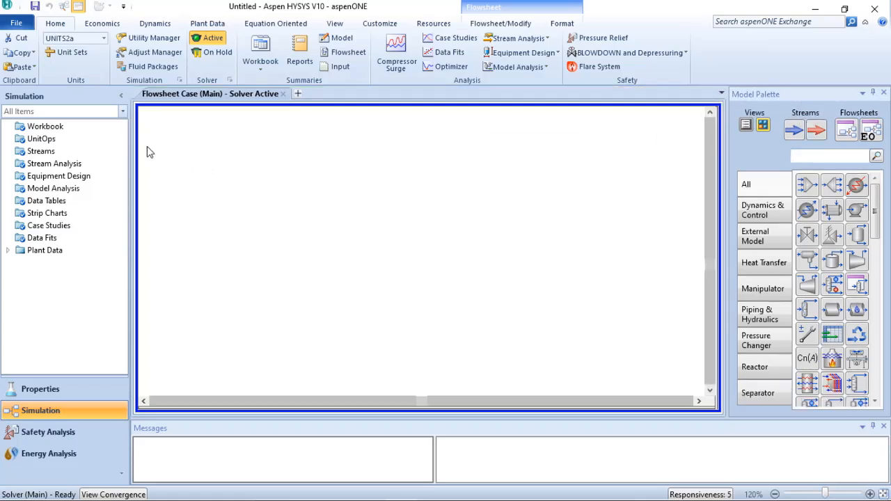
Enlarge the flowsheet area by collapsing the Navigation Pane, shrinking the Messages pane and auto-hiding the Model Palette.
click(121, 98)
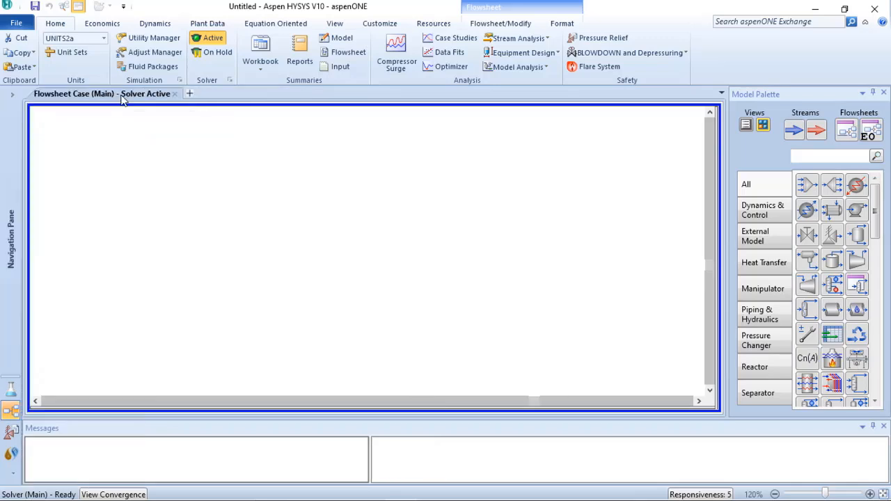
drag(417, 419, 416, 469)
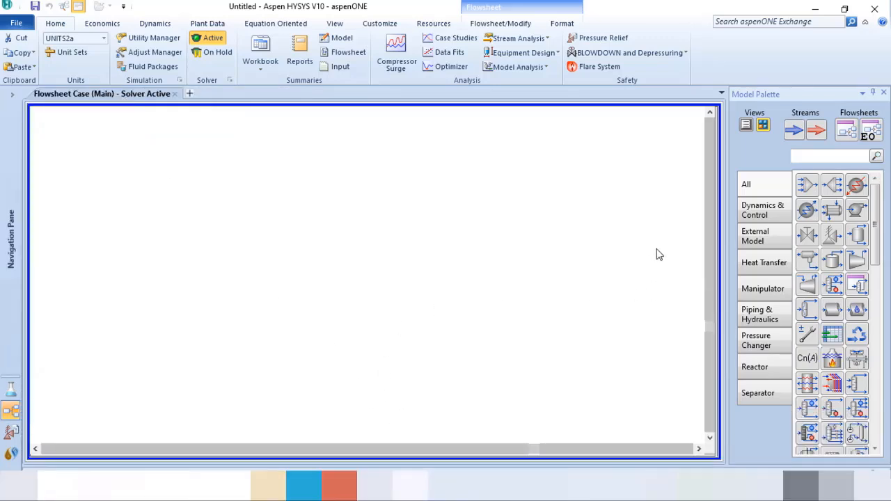
drag(730, 172, 785, 174)
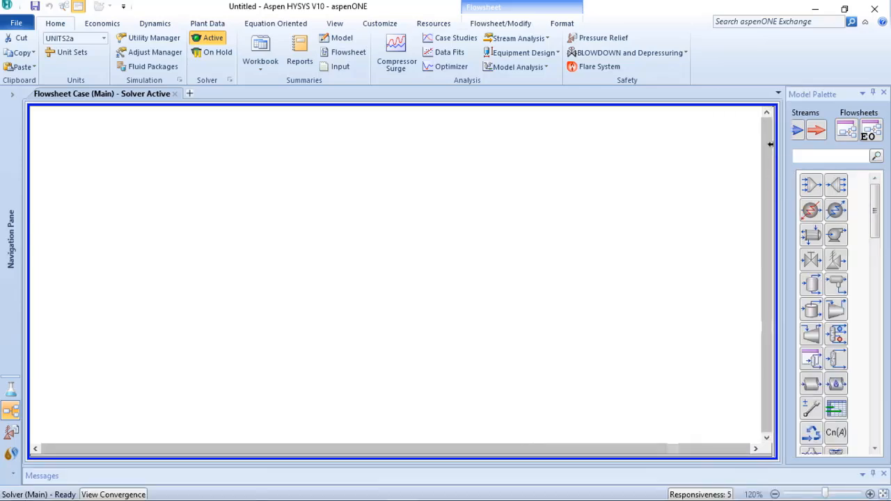
click(875, 94)
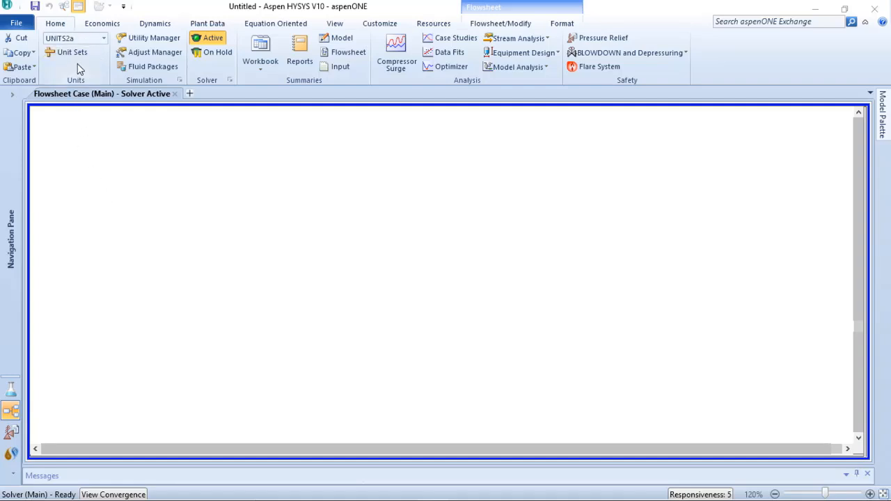
Change the simulation's unit set to SI.
click(104, 39)
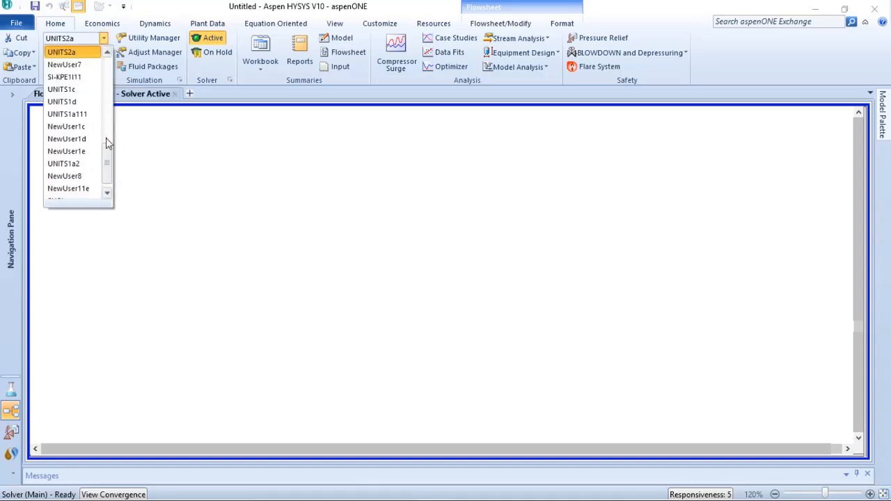
drag(106, 145, 112, 50)
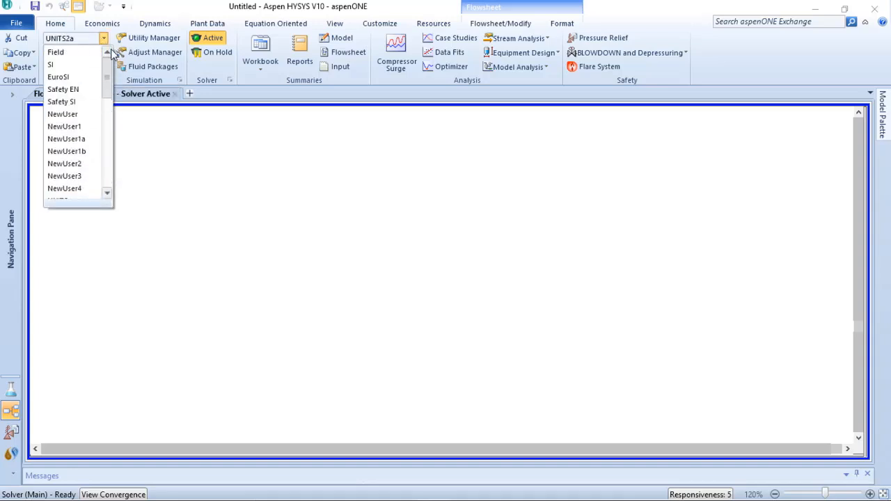
click(59, 66)
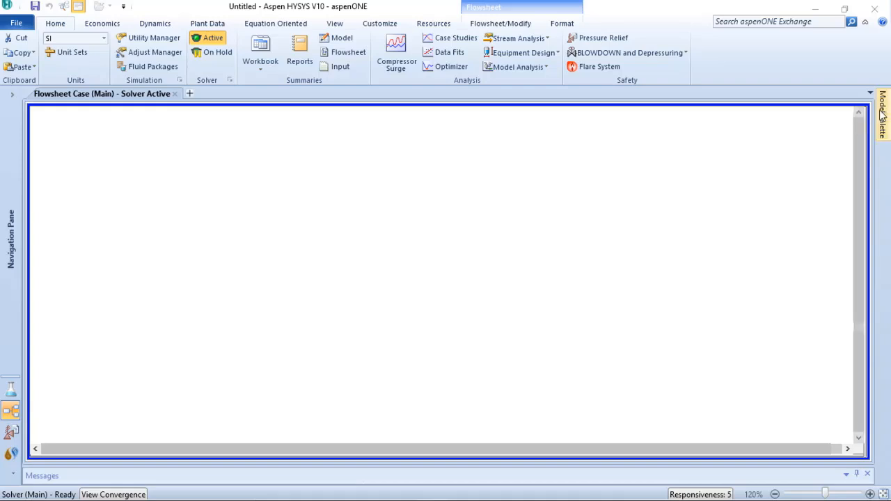
Pin the Model Palette open again and widen it to show four columns of unit operations.
mouse_move(883, 114)
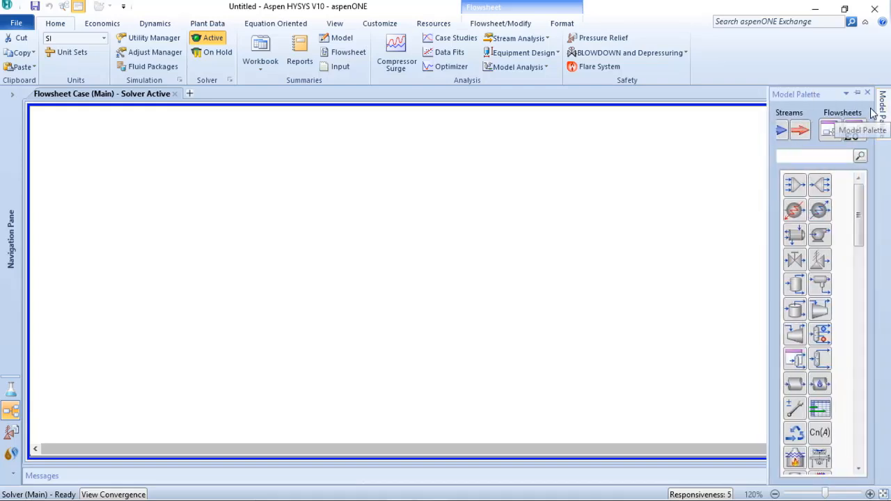
click(857, 93)
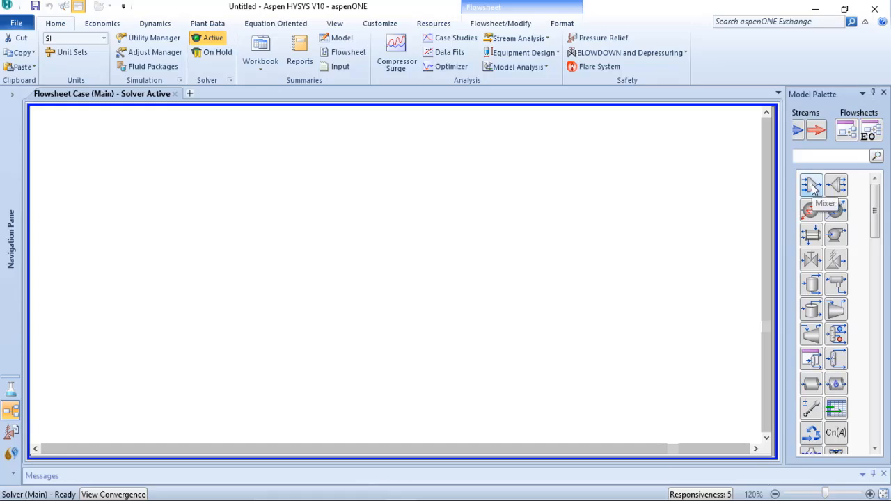
drag(785, 145, 744, 146)
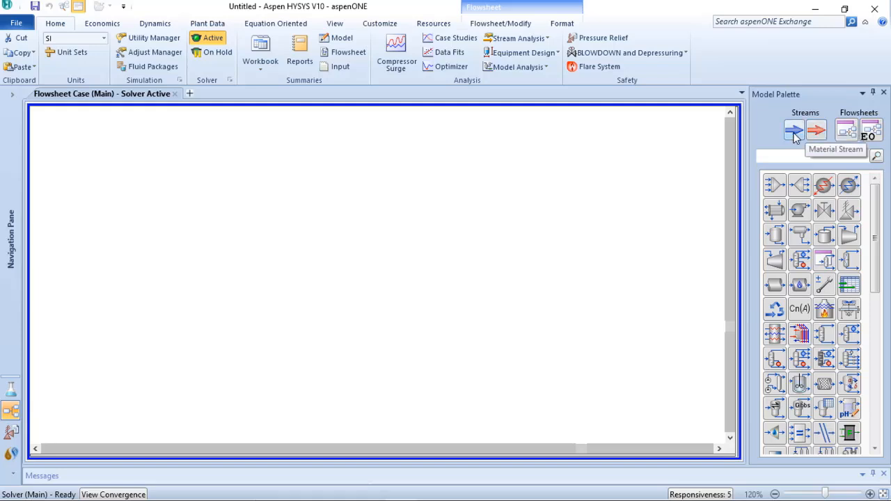
Place a material stream on the flowsheet and an energy stream beside it.
drag(794, 130, 239, 270)
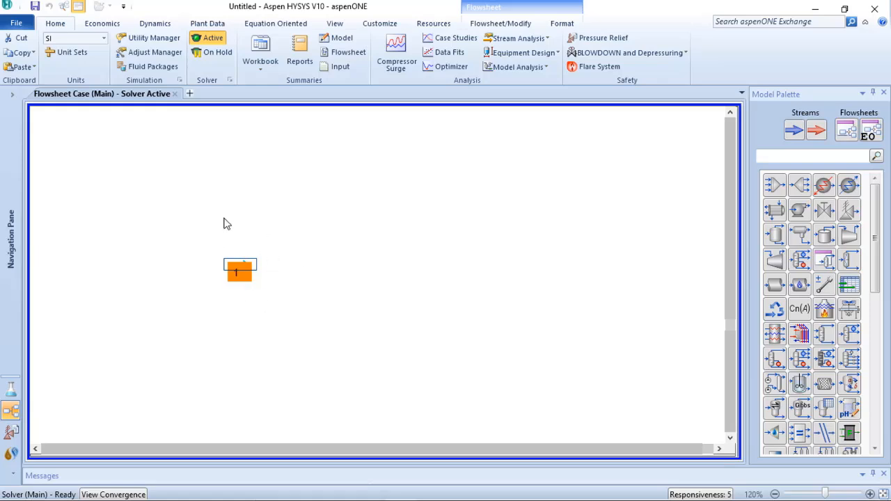
click(298, 283)
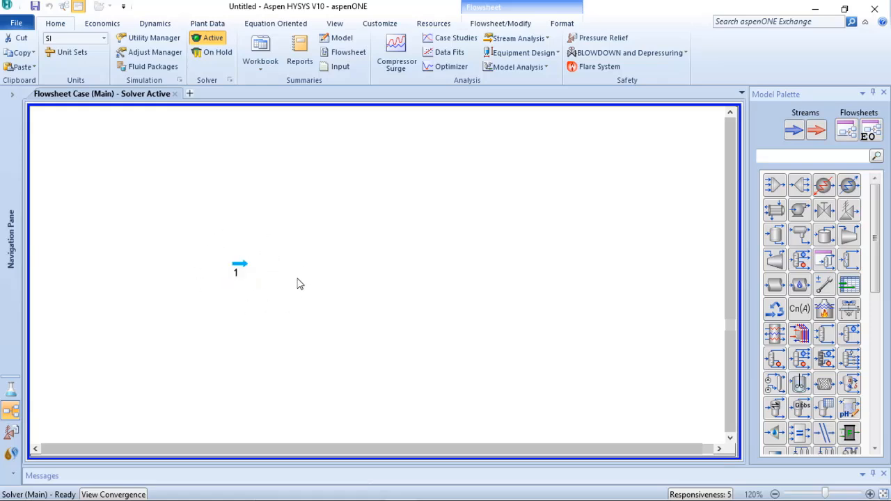
click(816, 130)
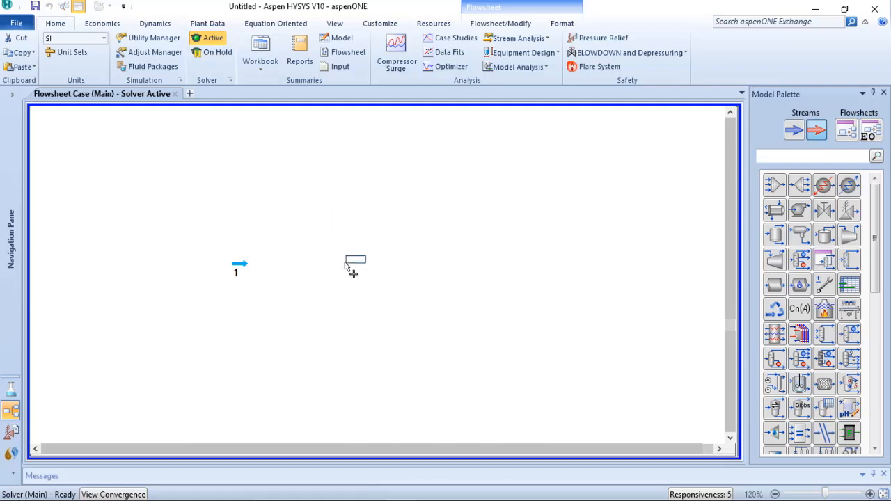
click(343, 269)
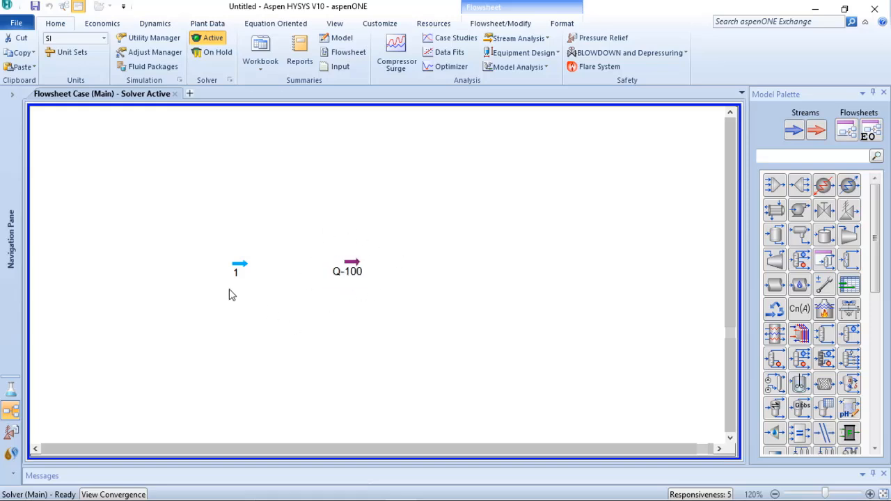
Open material stream 1 and review its worksheet's Conditions and Properties.
mouse_move(239, 270)
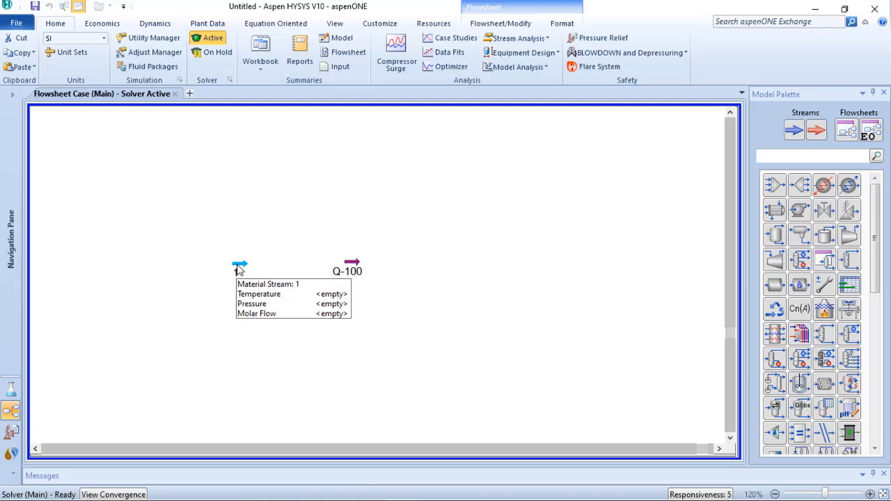
double_click(238, 269)
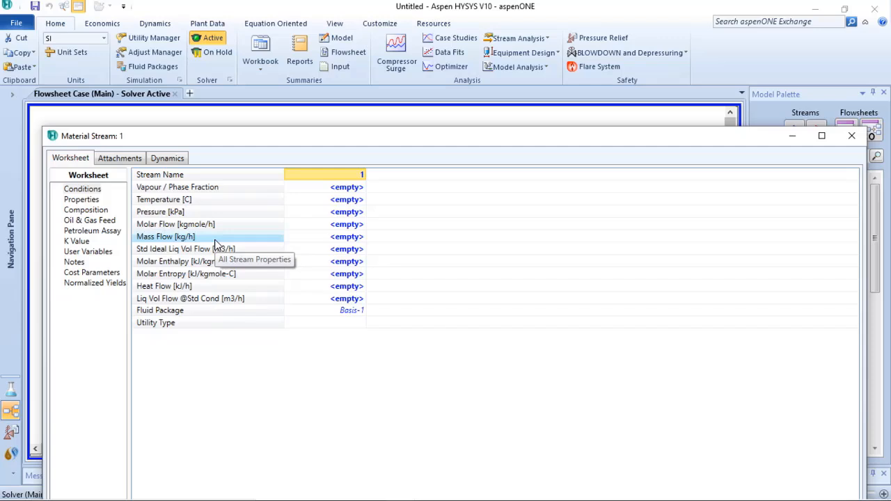
click(83, 200)
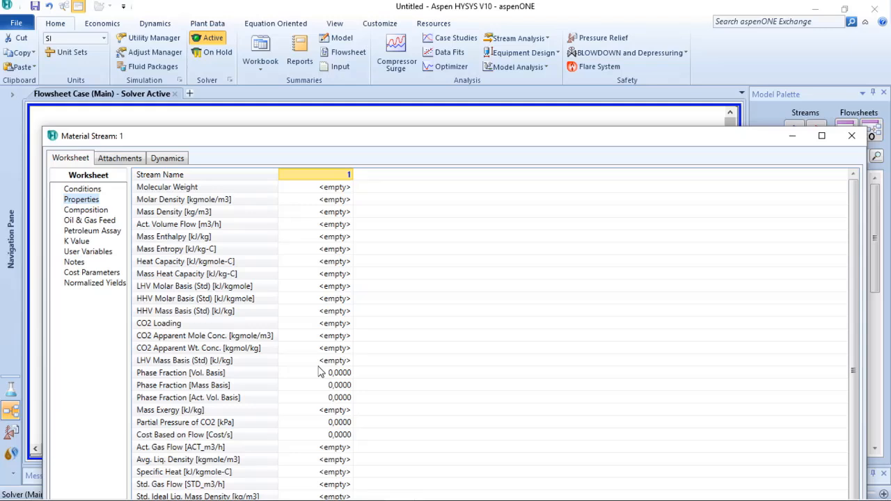
Set the composition of stream 1 to mole fractions of 0.5 Propane and 0.5 i-Butane.
click(102, 212)
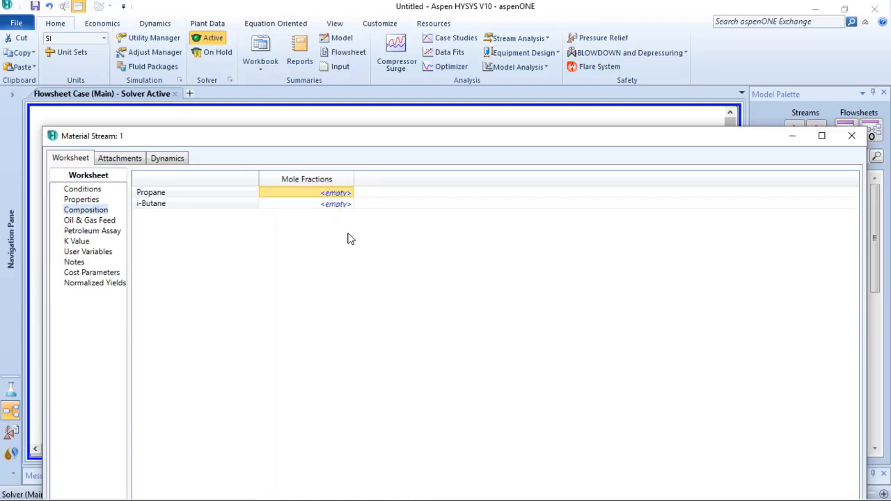
click(326, 205)
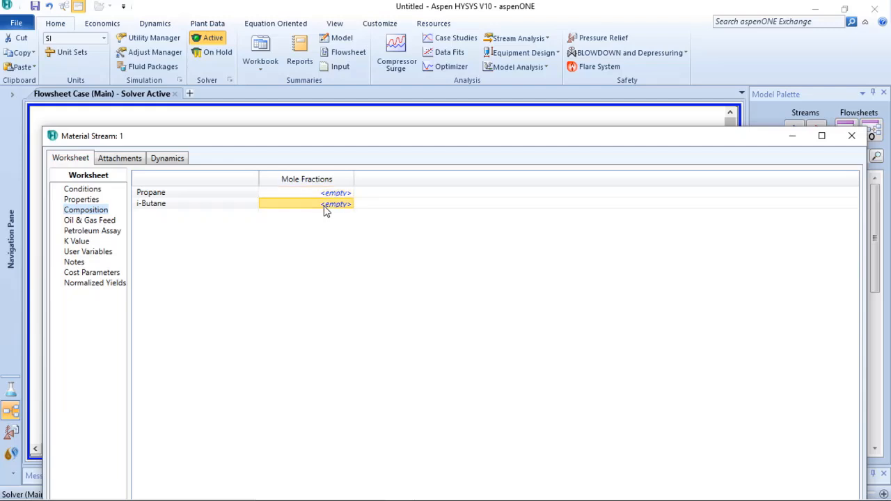
click(322, 196)
click(325, 205)
click(325, 194)
text(0.5)
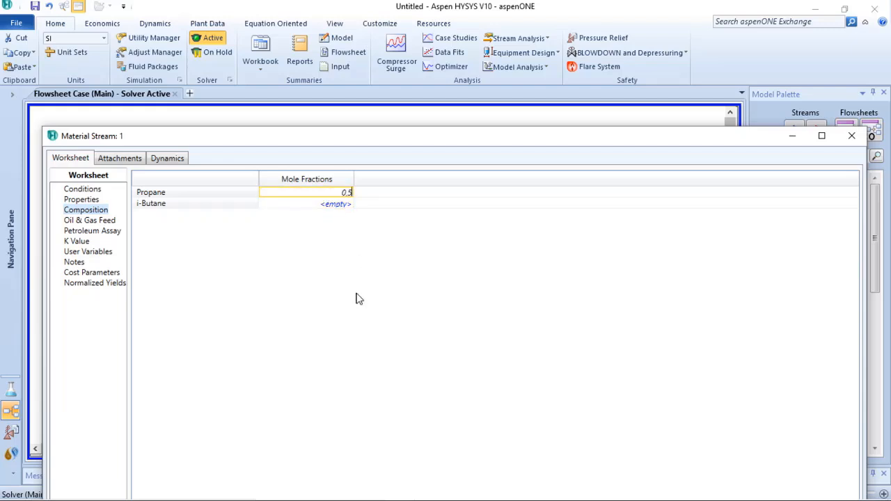
key(Return)
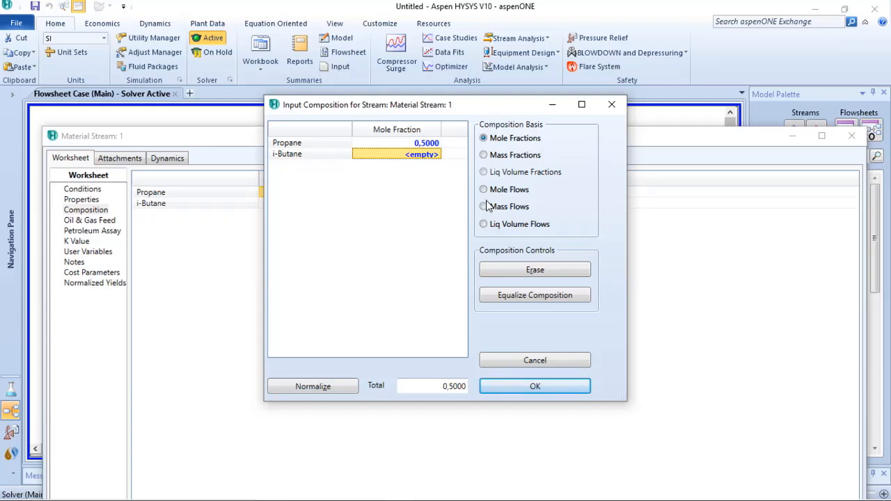
text(0,5)
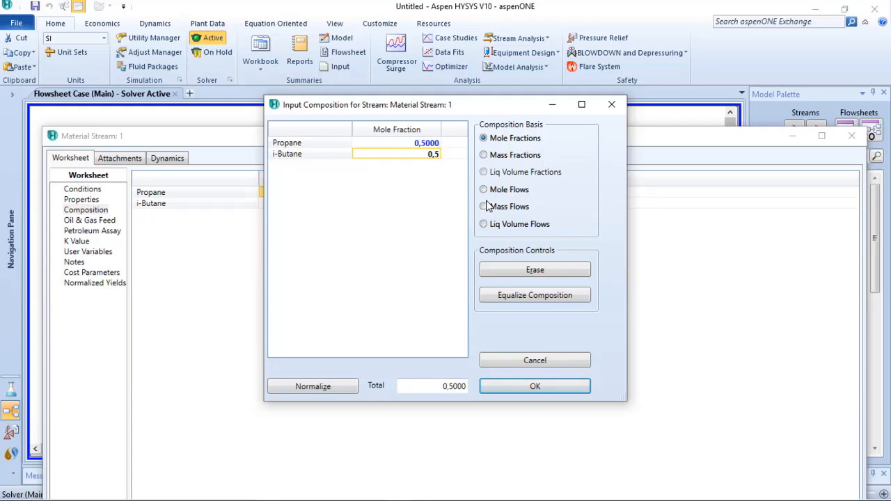
key(Return)
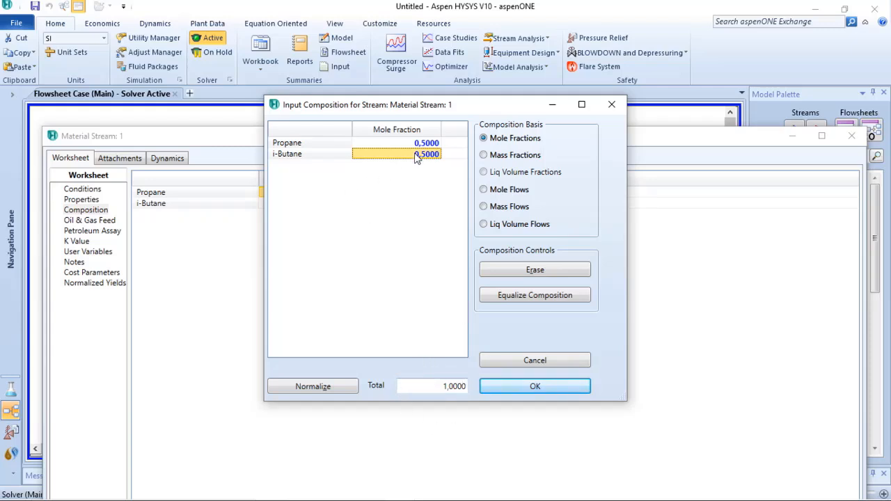
Change the i-Butane mole fraction of stream 1 to 0.45.
text(0.45)
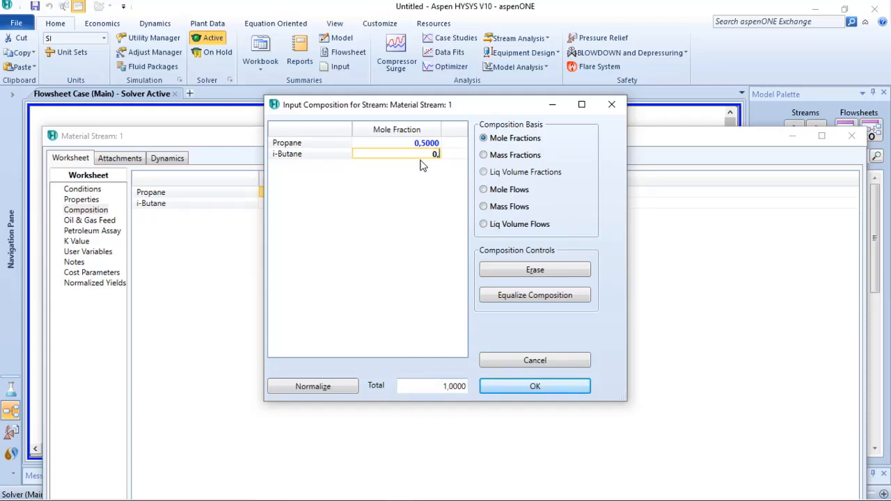
key(Return)
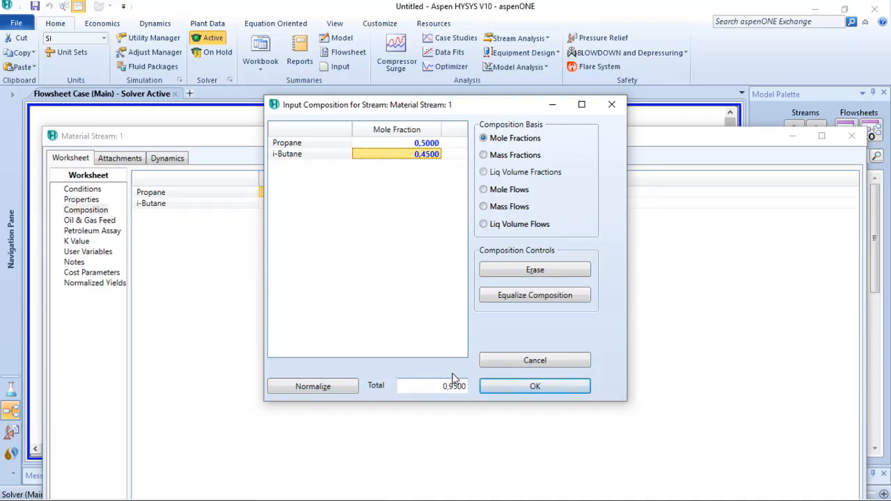
Accept the edited composition of stream 1 and reset its Propane and i-Butane mole fractions to 0.5 each.
click(534, 386)
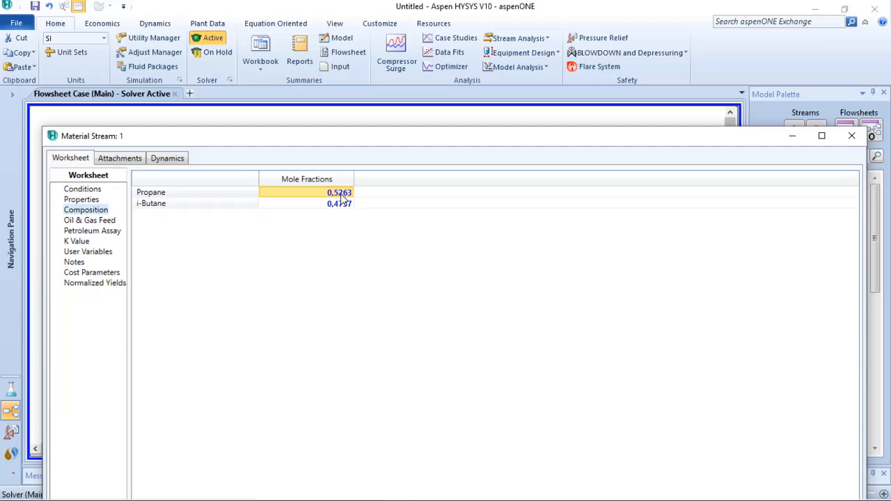
text(0,5)
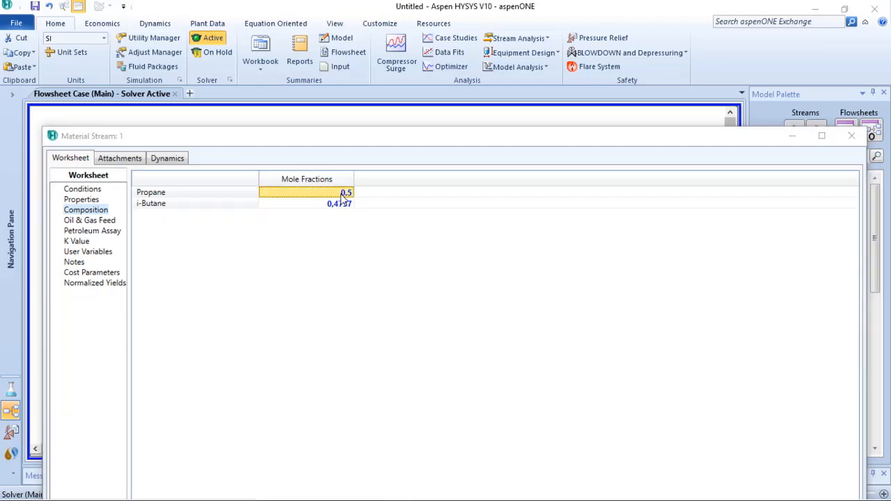
key(Return)
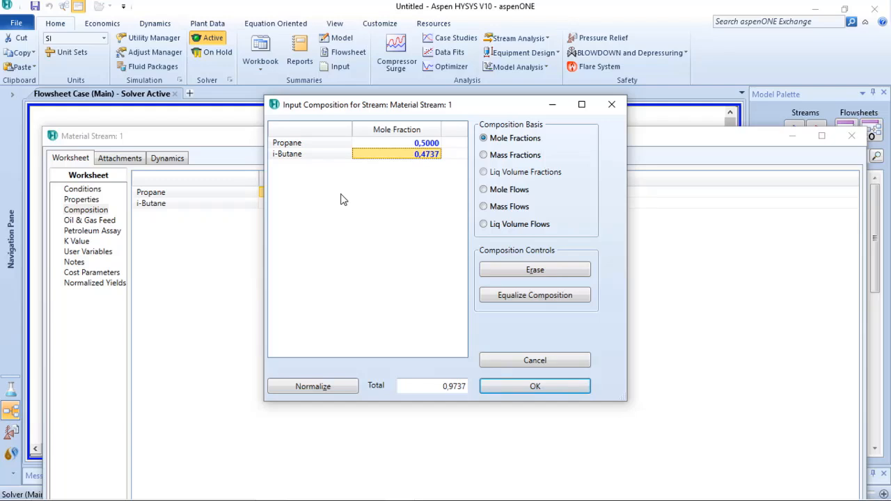
text(0,5)
key(Return)
click(533, 387)
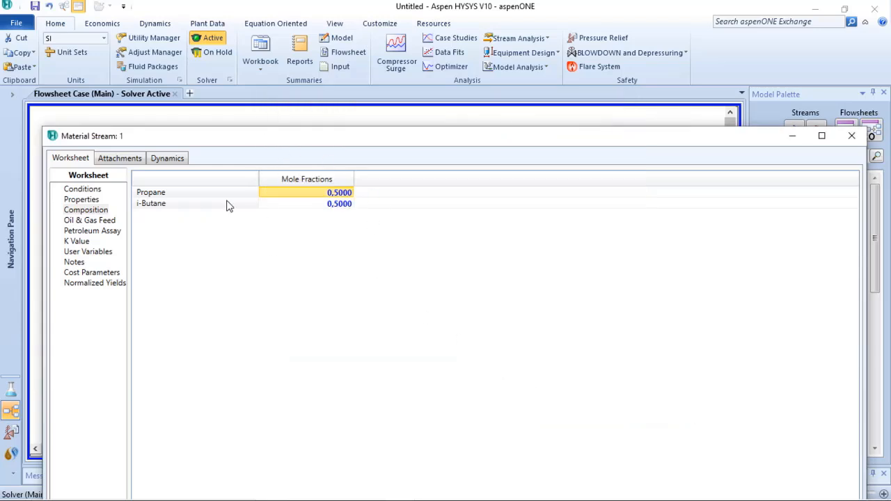
Set the temperature of stream 1 to -25 °C in its worksheet conditions.
click(84, 189)
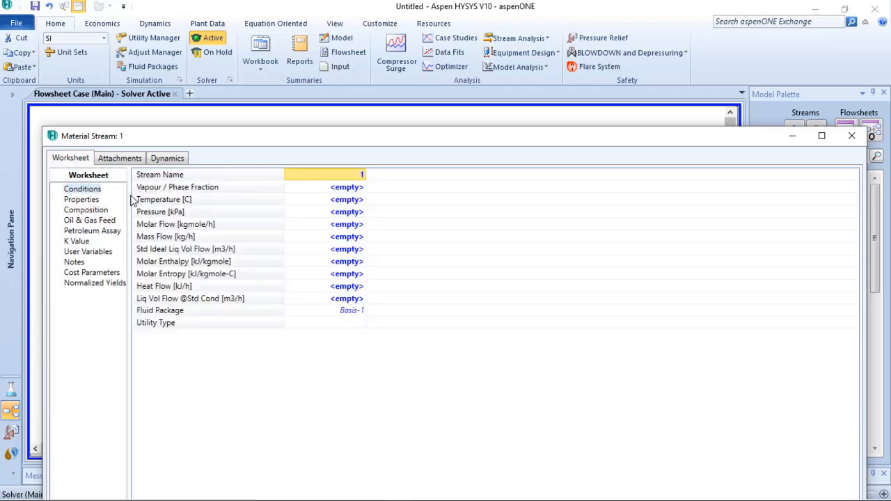
click(336, 200)
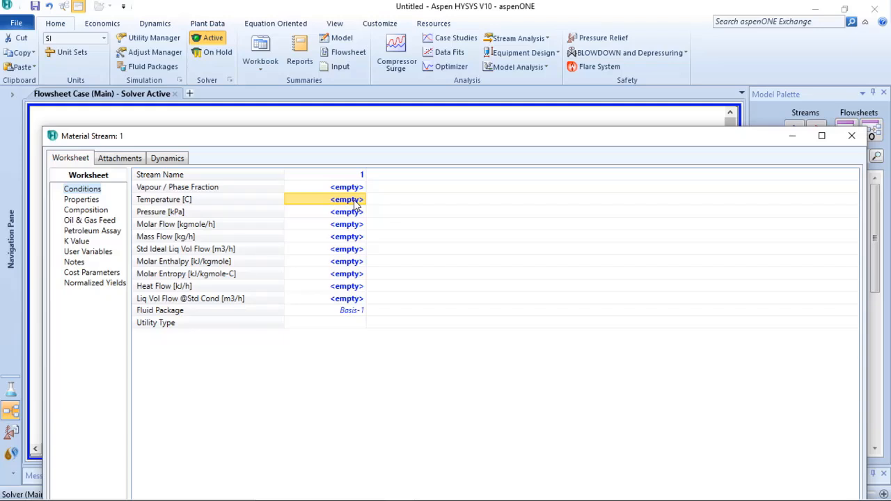
text(-25)
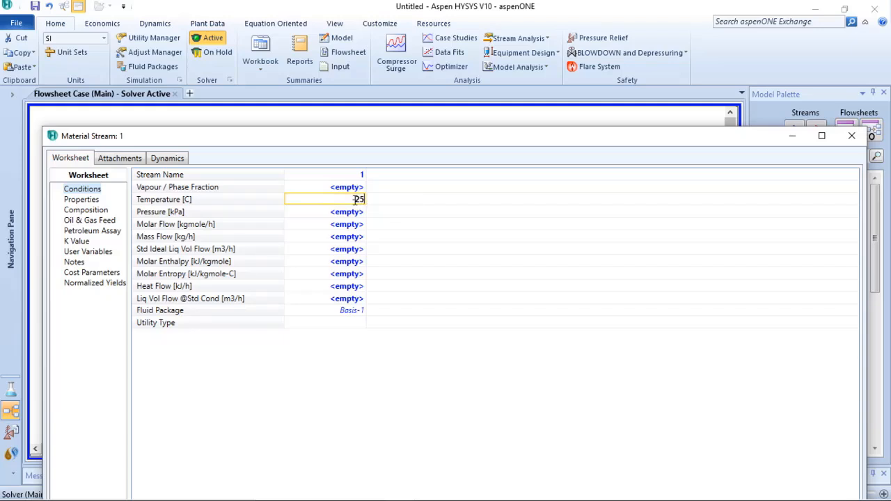
key(Return)
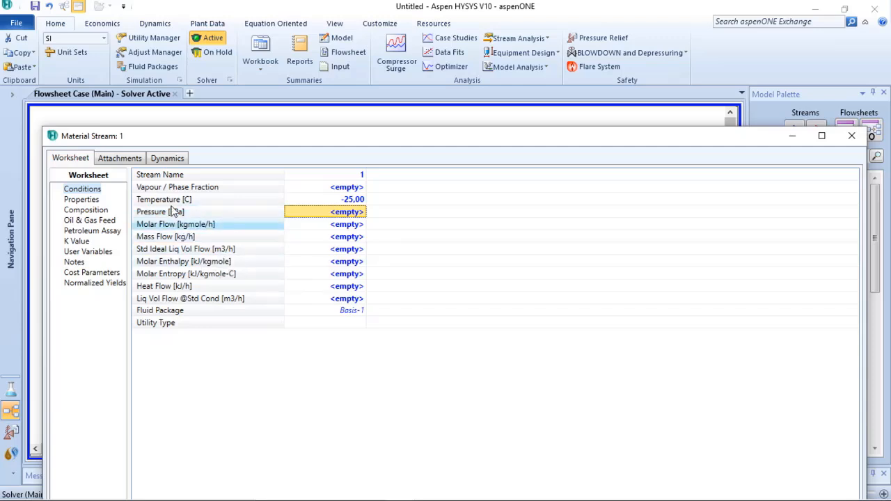
Change the pressure unit to bar in the simulation's units of measure.
click(65, 53)
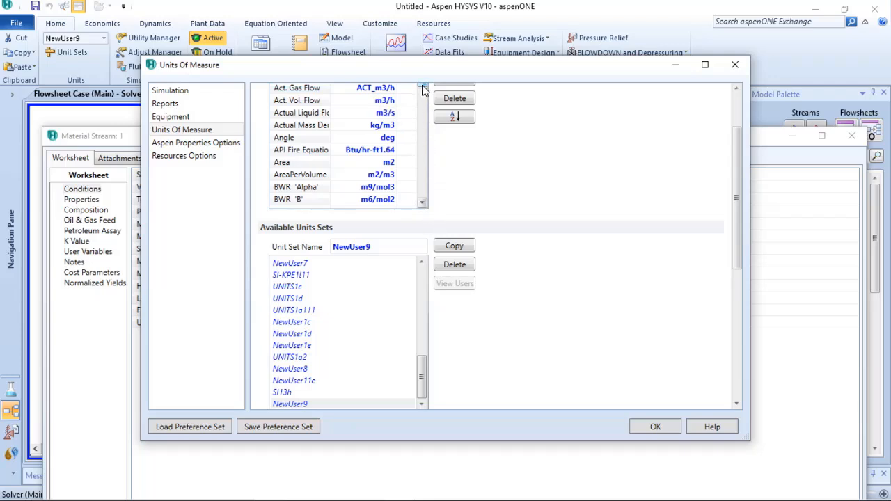
drag(422, 89, 422, 166)
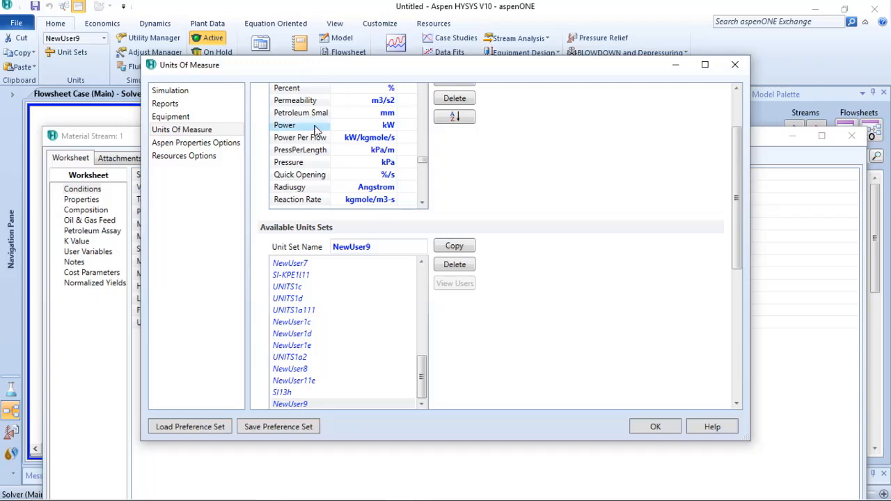
click(394, 163)
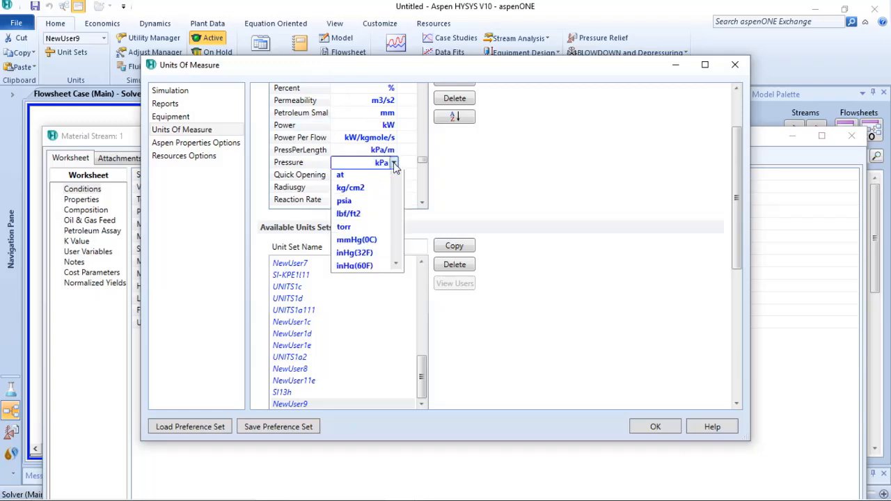
click(350, 234)
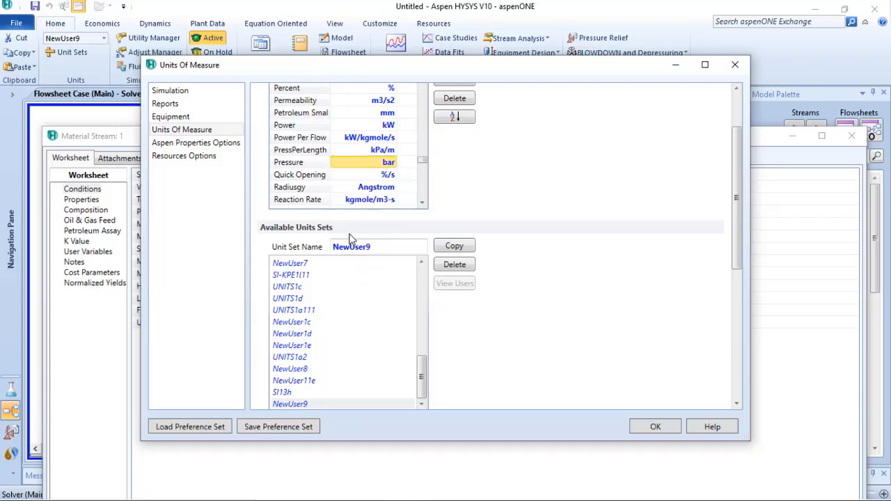
click(655, 427)
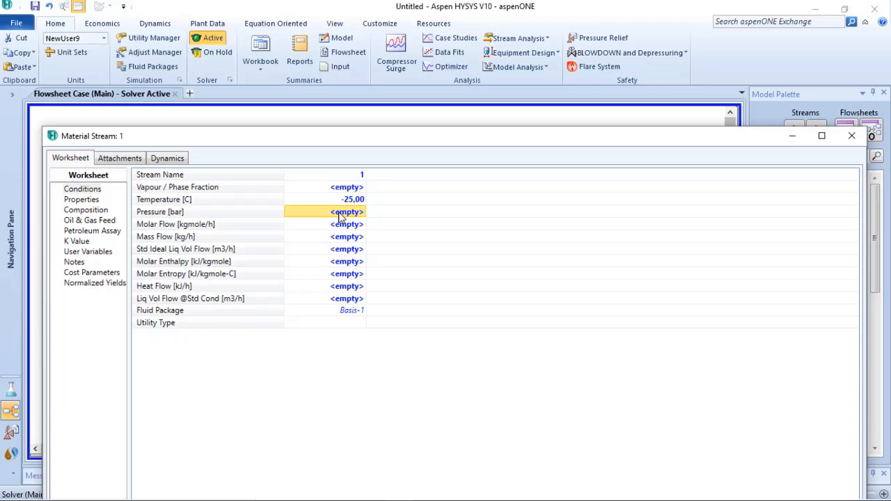
Set the pressure of stream 1 to 1.5 bar.
text(1,)
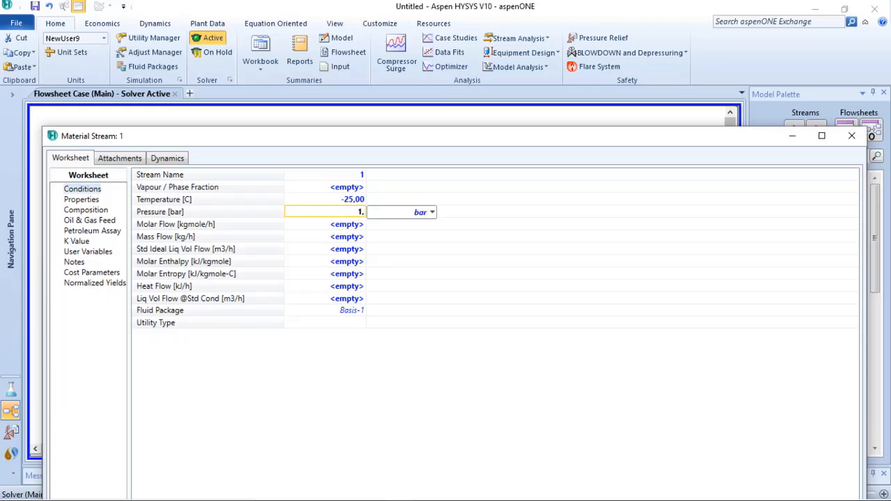
text(5)
key(Return)
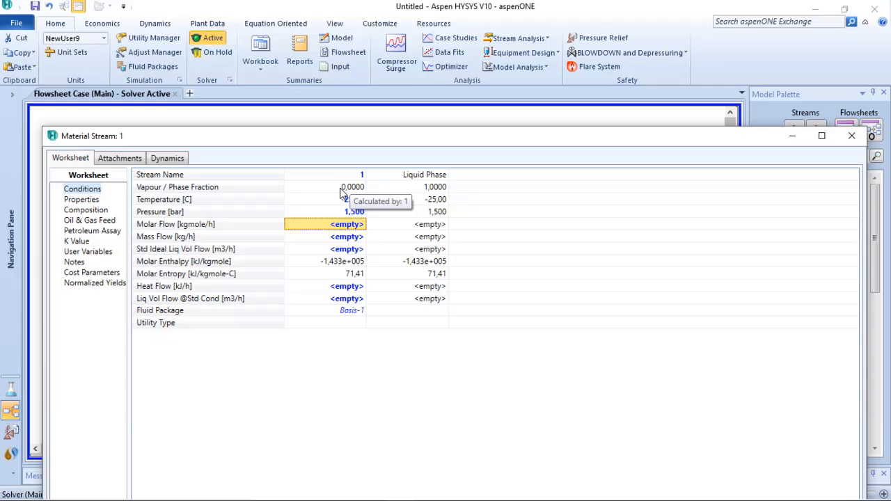
Set the mass flow of stream 1 to 25000 kg/h.
click(345, 237)
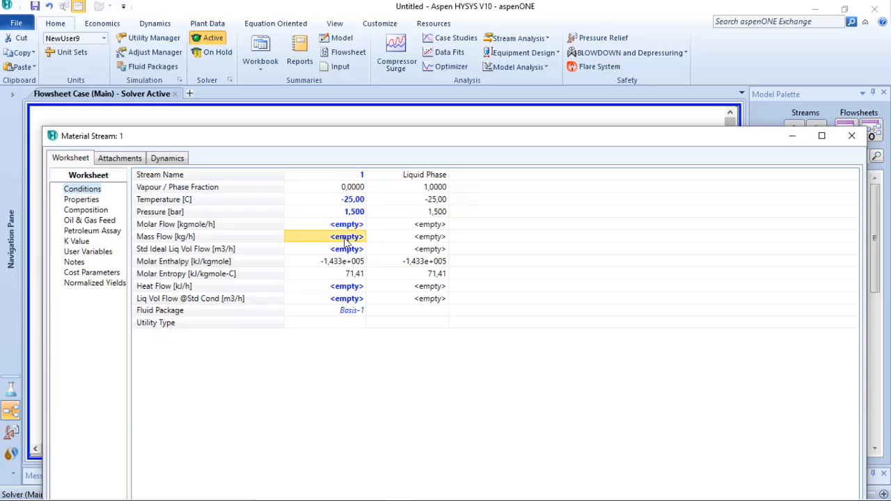
text(25)
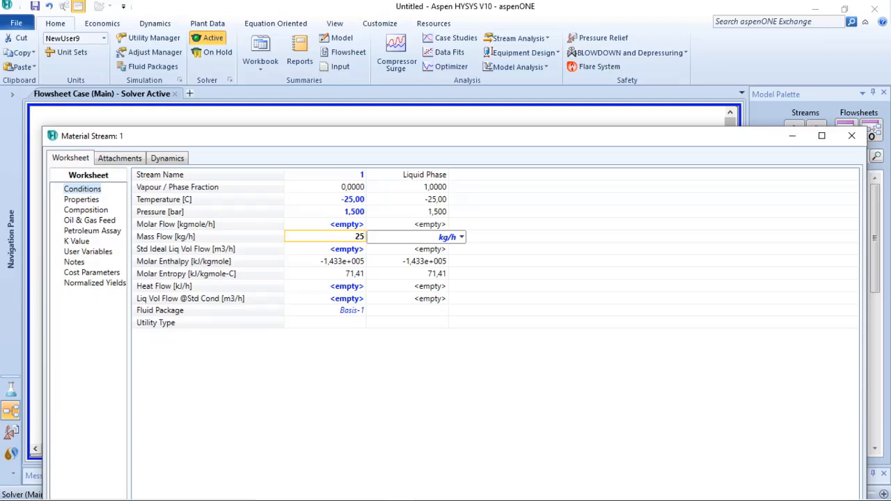
text(000)
key(Return)
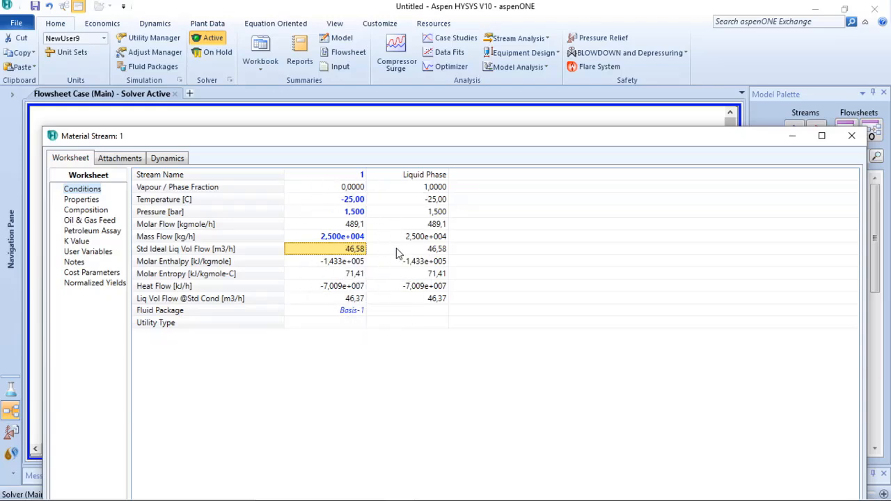
Review the calculated Properties and Conditions of stream 1 and close the stream window.
mouse_move(367, 208)
click(81, 200)
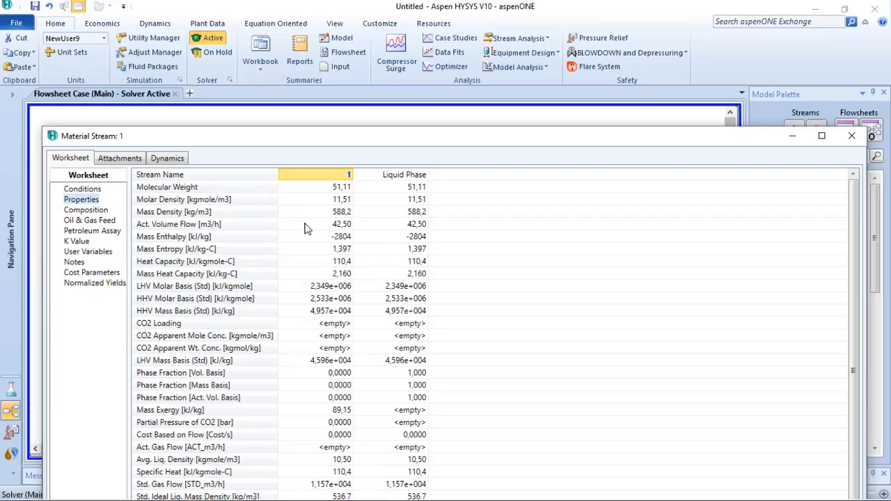
scroll(304, 324, down, 5)
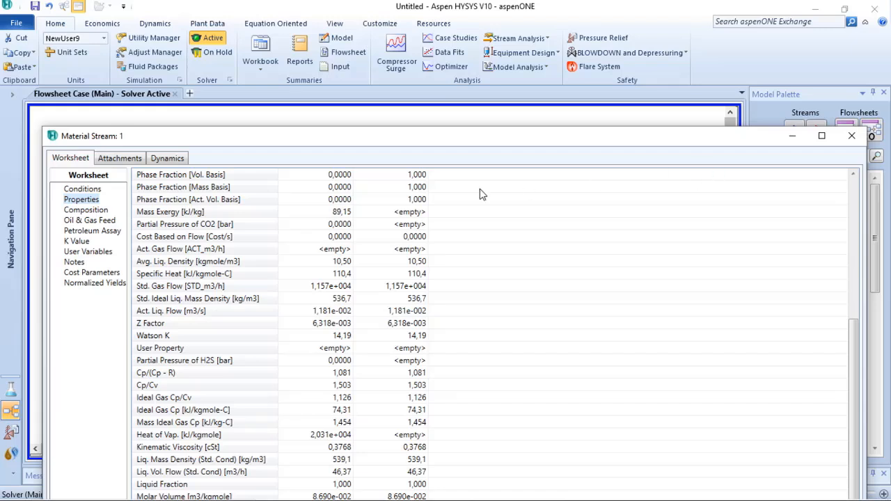
click(87, 190)
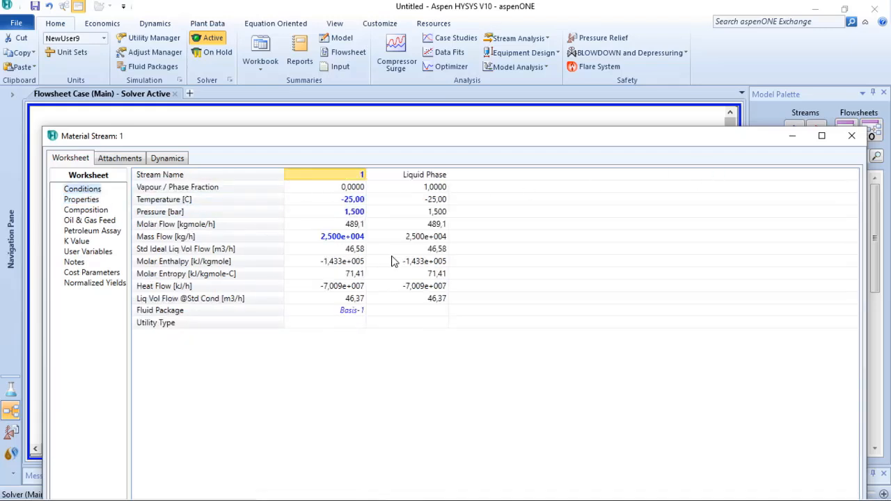
mouse_move(392, 261)
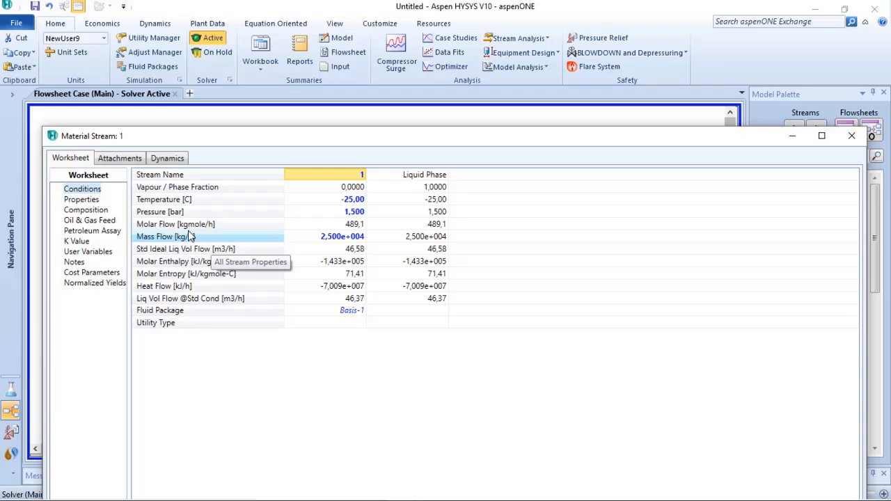
click(851, 136)
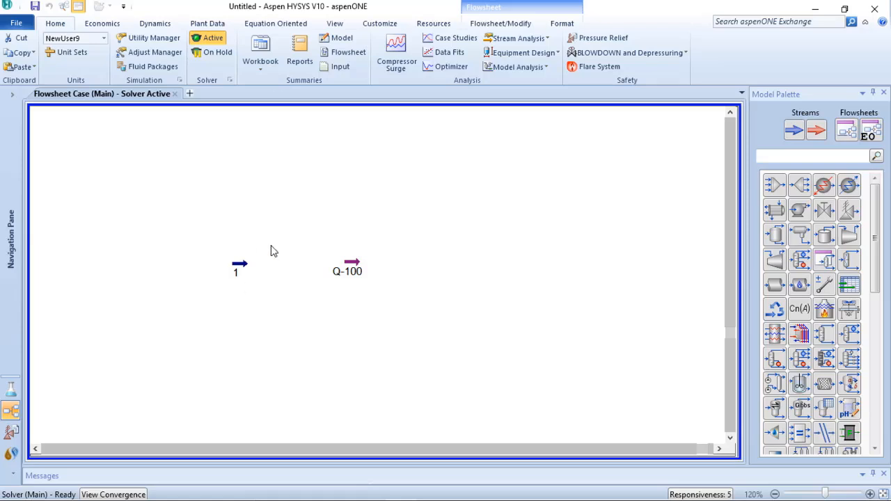
Move energy stream Q-100 to below and right of stream 1 and place a pump above it, beside stream 1.
drag(352, 267, 288, 328)
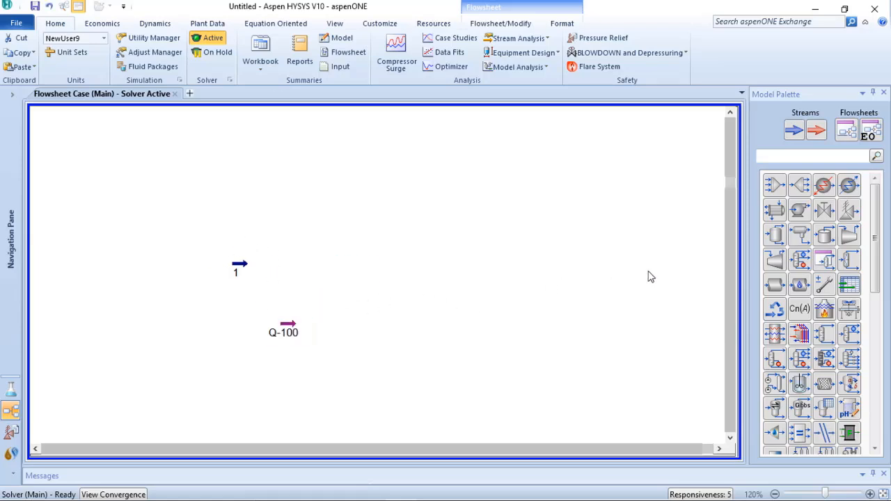
click(799, 209)
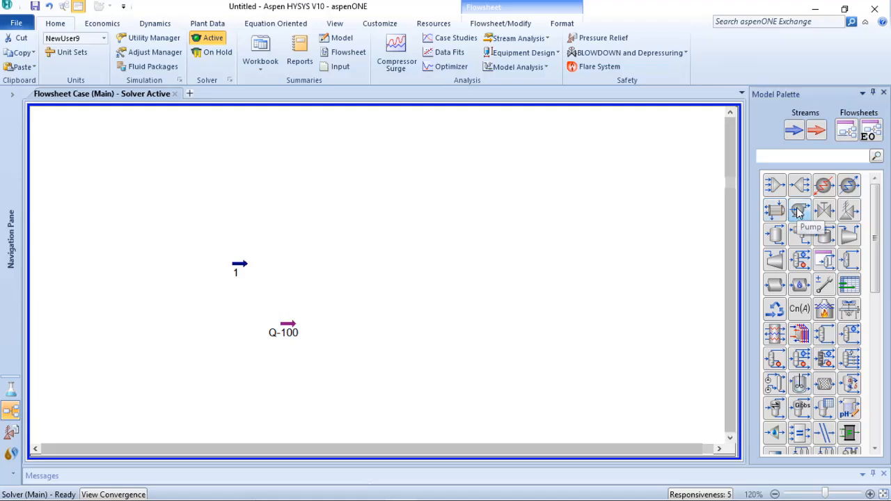
click(269, 288)
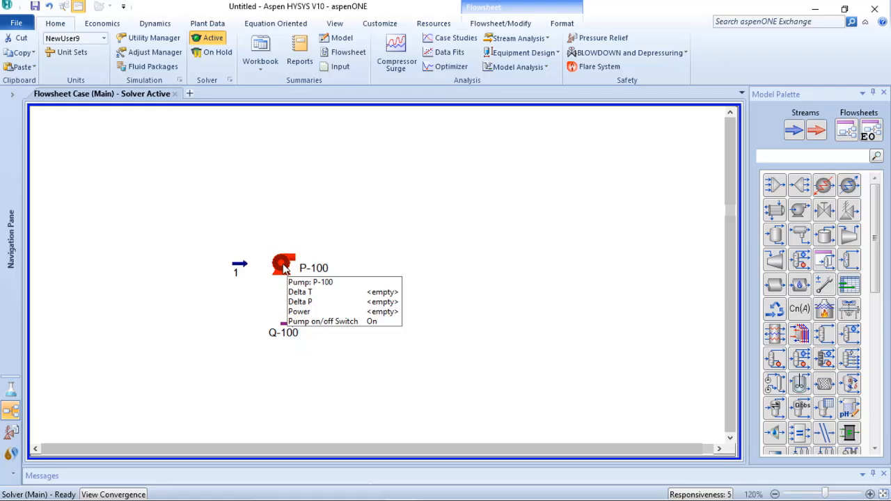
Open pump P-100 and connect stream 1 as its inlet and a new stream 2 as its outlet.
double_click(283, 270)
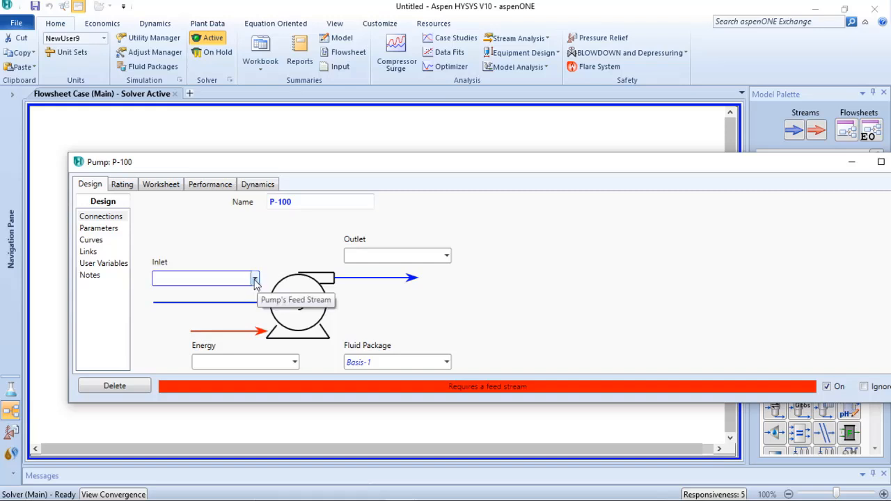
click(256, 280)
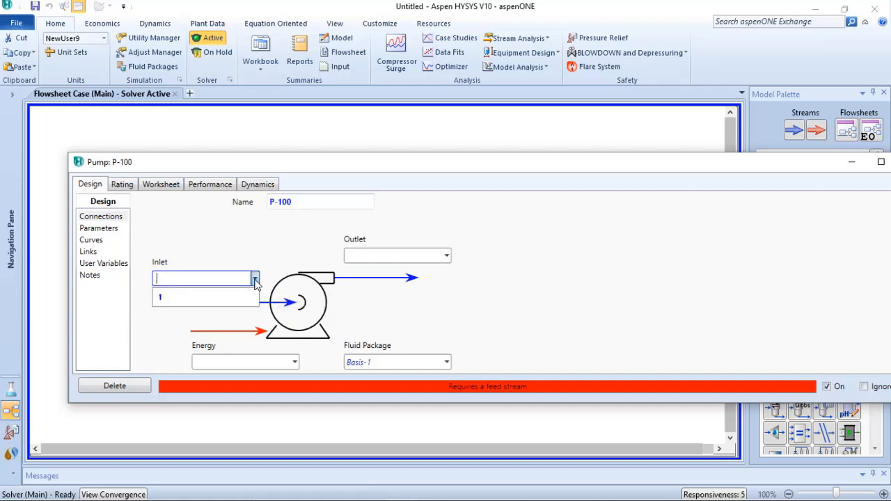
click(214, 299)
click(370, 256)
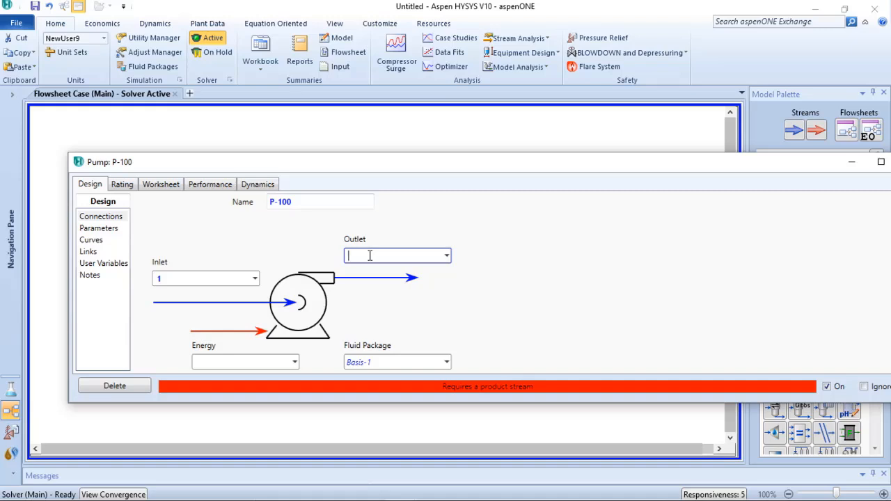
text(2)
drag(453, 167, 456, 304)
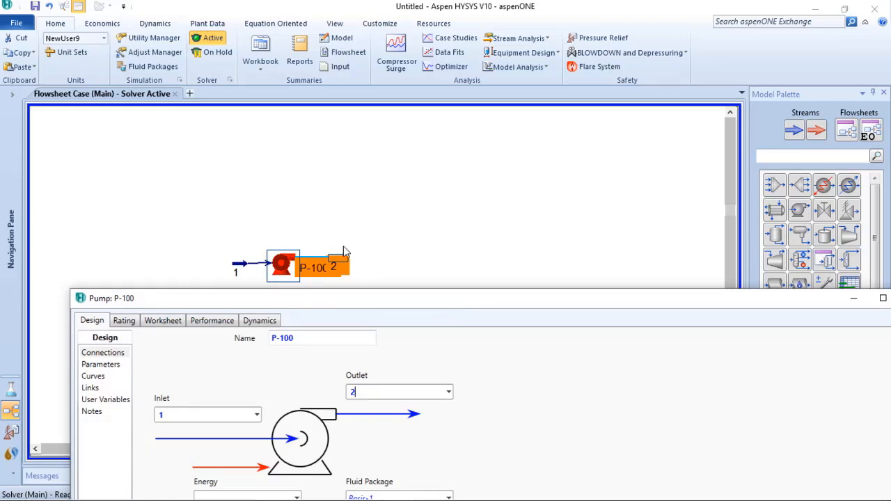
click(351, 394)
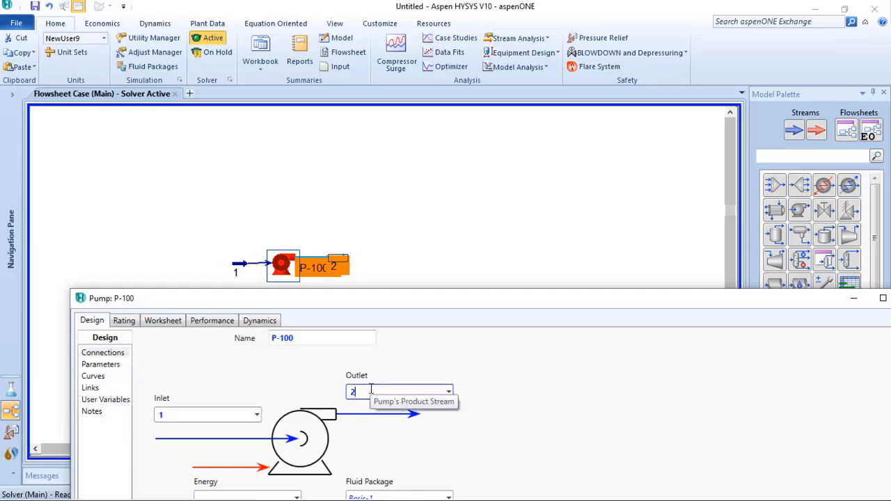
drag(381, 300, 675, 145)
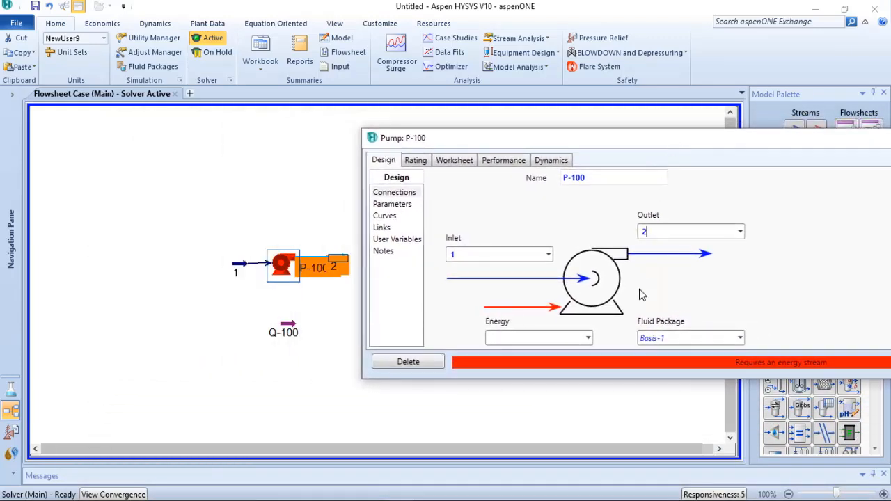
Assign energy stream Q-100 as the energy supply of pump P-100.
click(588, 338)
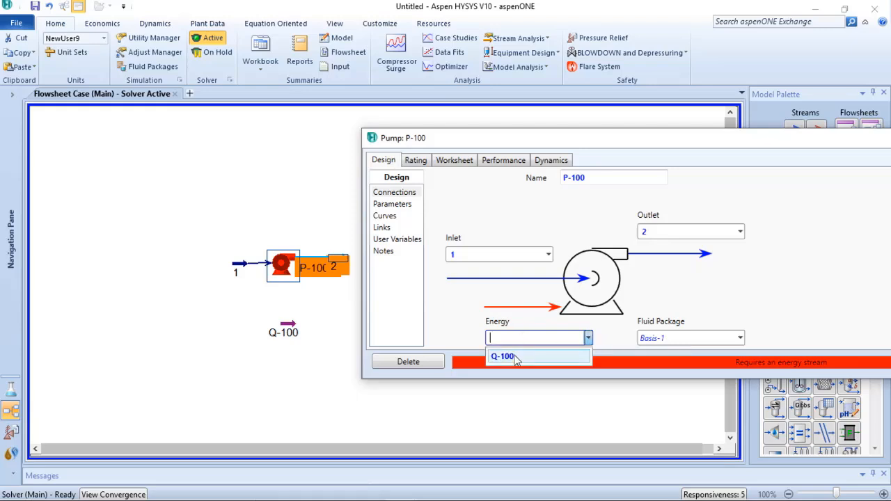
click(502, 356)
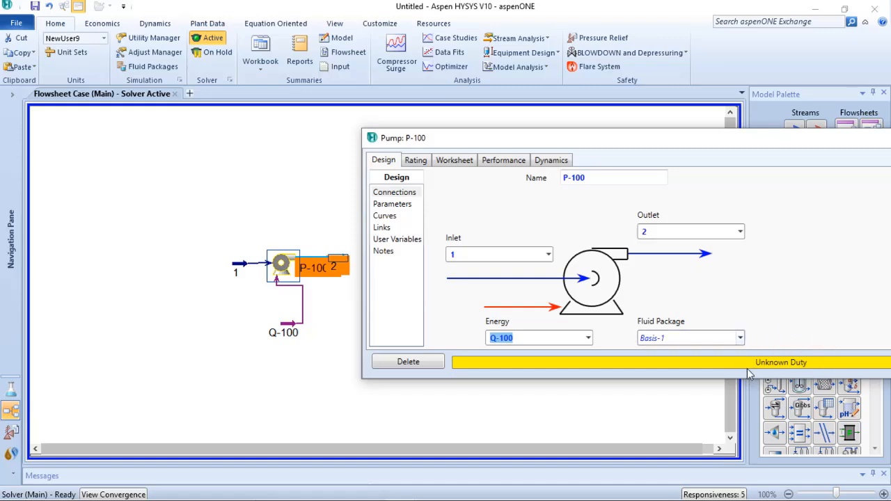
click(780, 322)
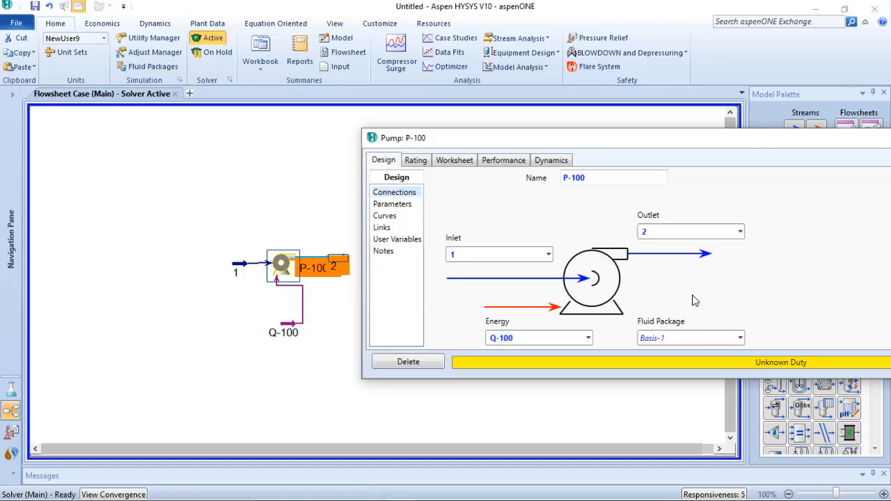
Try a Delta P of 2 kPa in the parameters of pump P-100.
click(403, 206)
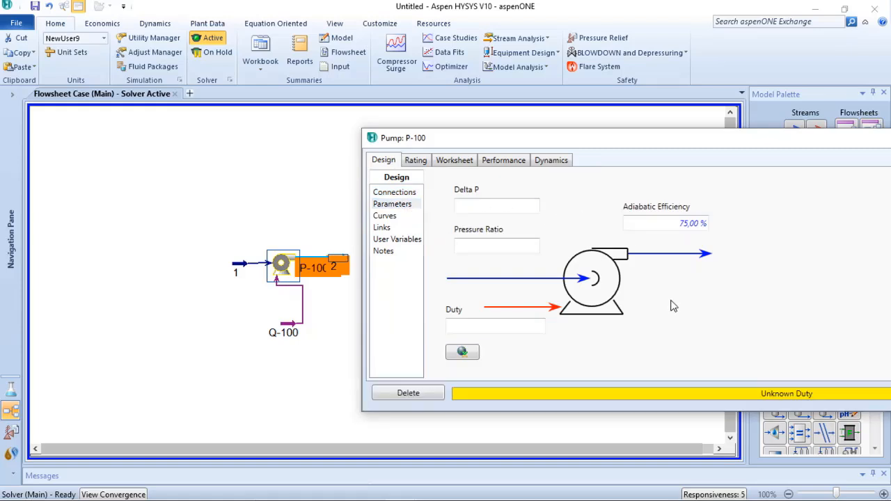
click(509, 209)
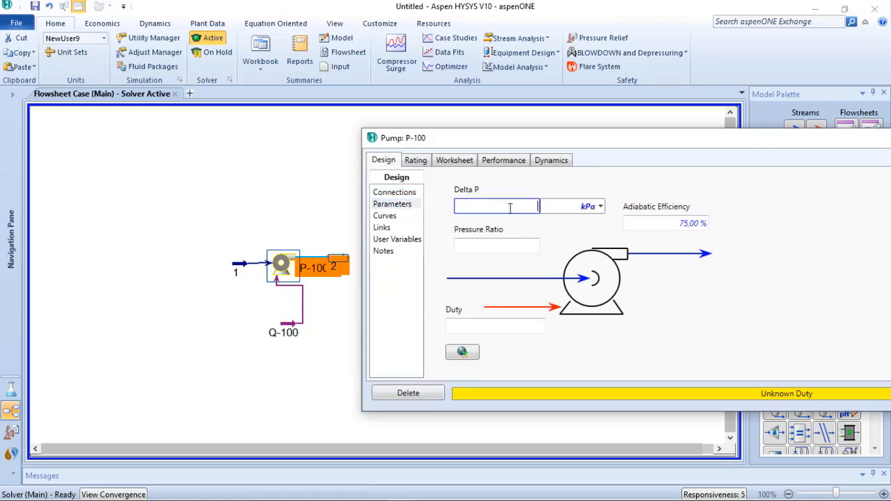
text(2)
key(Return)
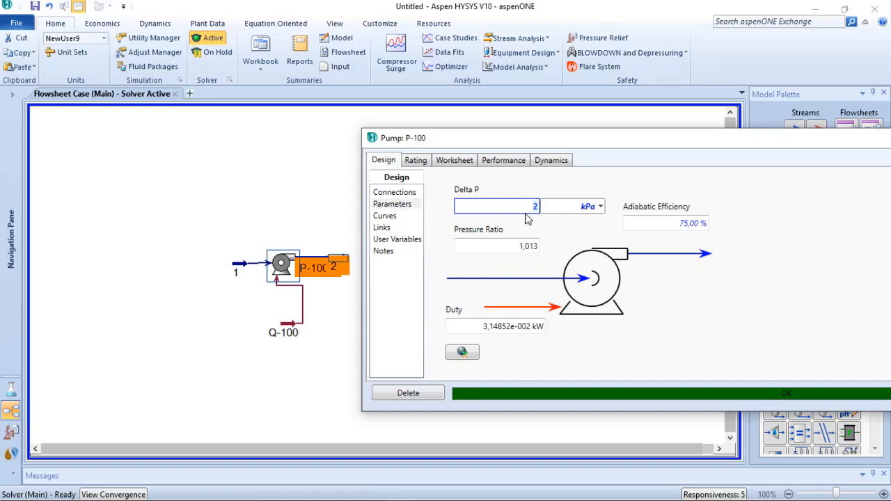
key(Return)
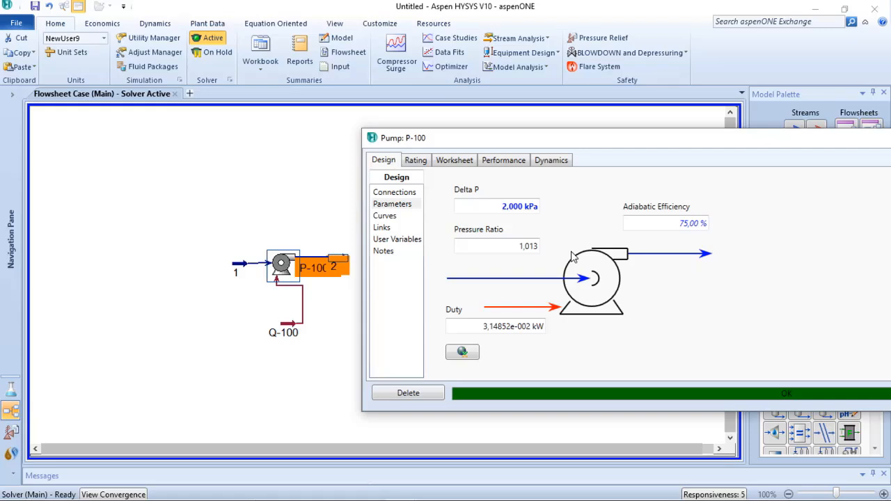
Clear the Delta P value of pump P-100 and return to the flowsheet.
click(532, 206)
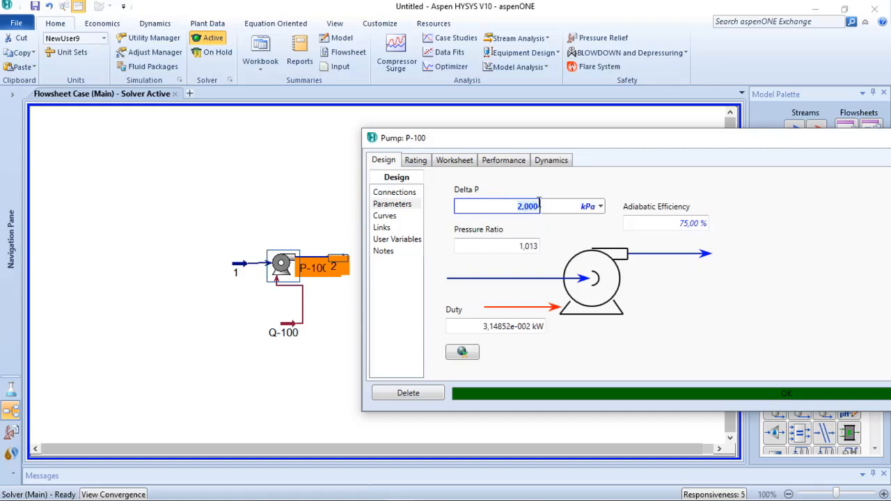
key(BackSpace)
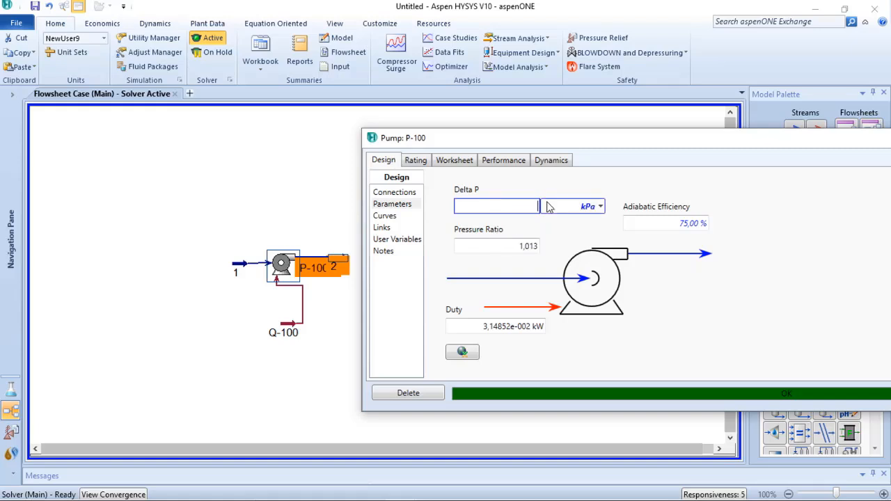
click(713, 316)
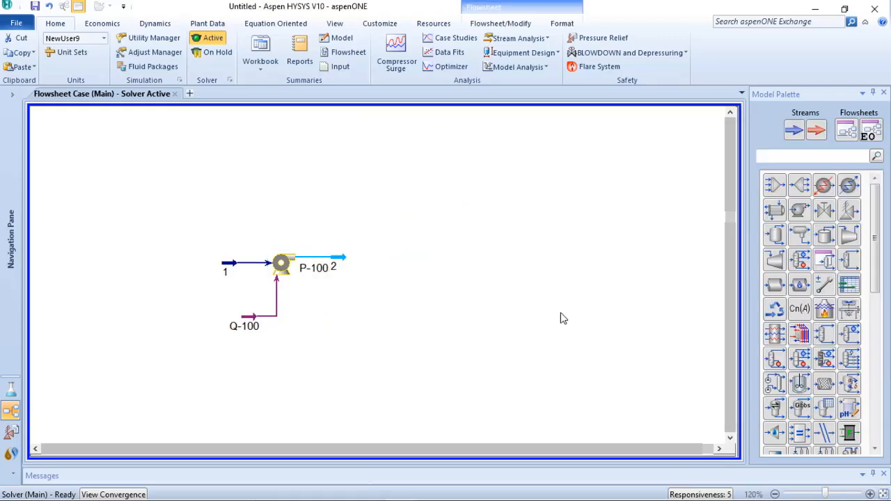
Place a pipe segment on the flowsheet beside pump outlet stream 2 and open its properties.
click(775, 287)
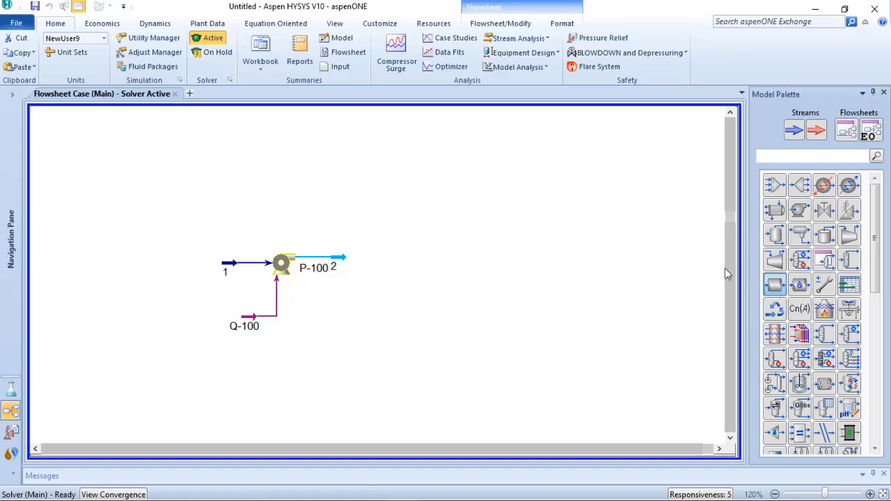
click(359, 273)
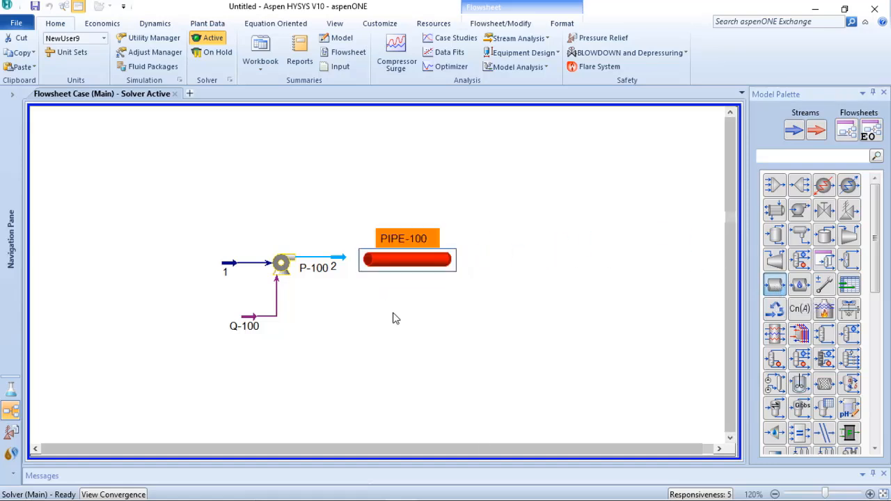
double_click(394, 260)
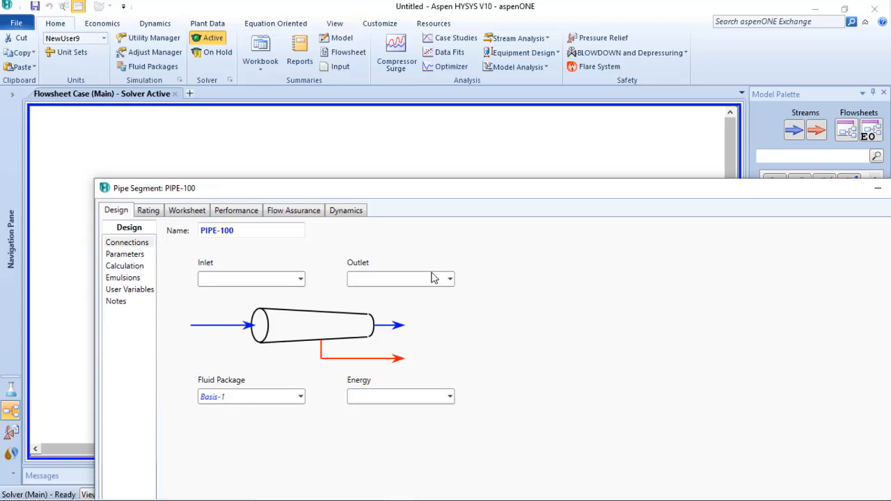
Connect stream 2 as the inlet of PIPE-100 and a new stream 3 as its outlet.
drag(460, 190, 477, 291)
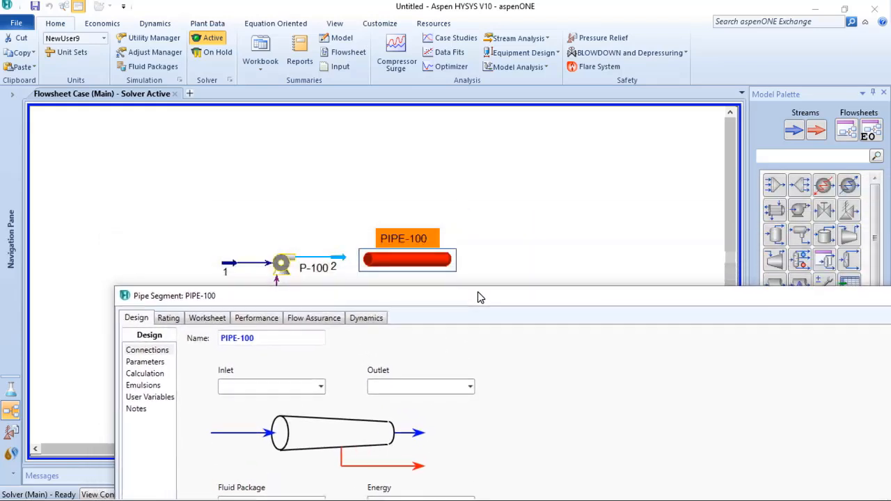
click(322, 383)
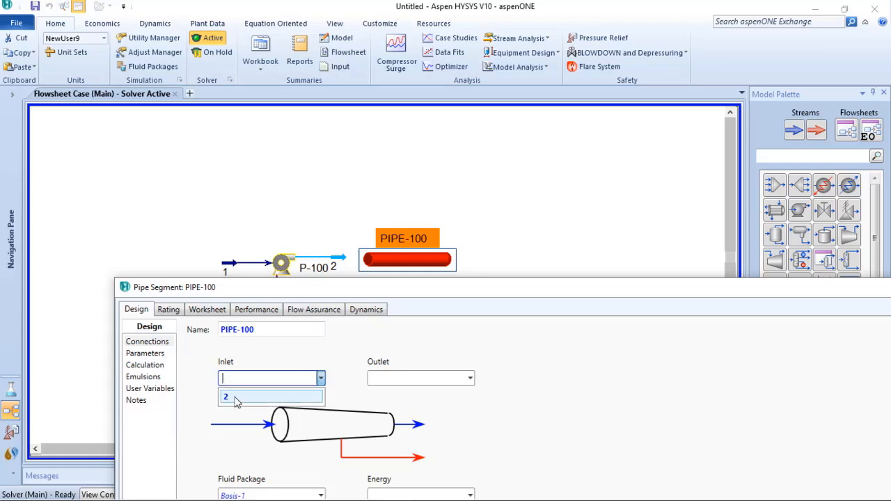
click(233, 398)
click(411, 378)
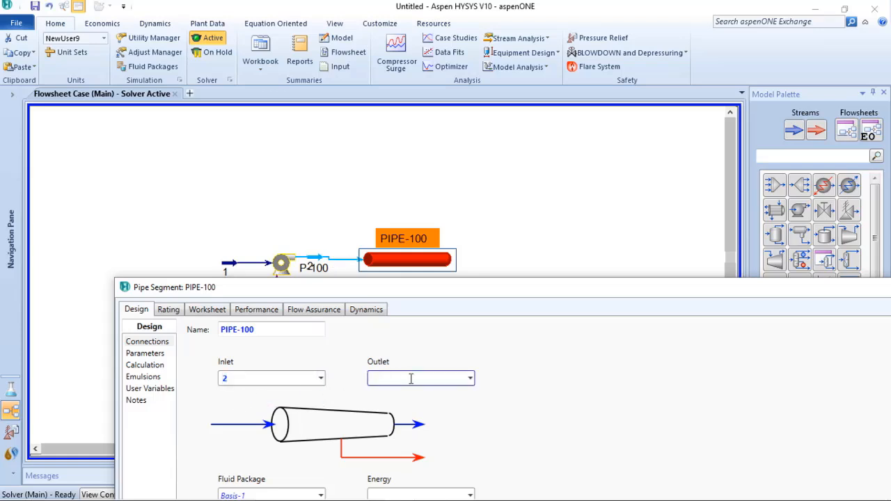
text(3)
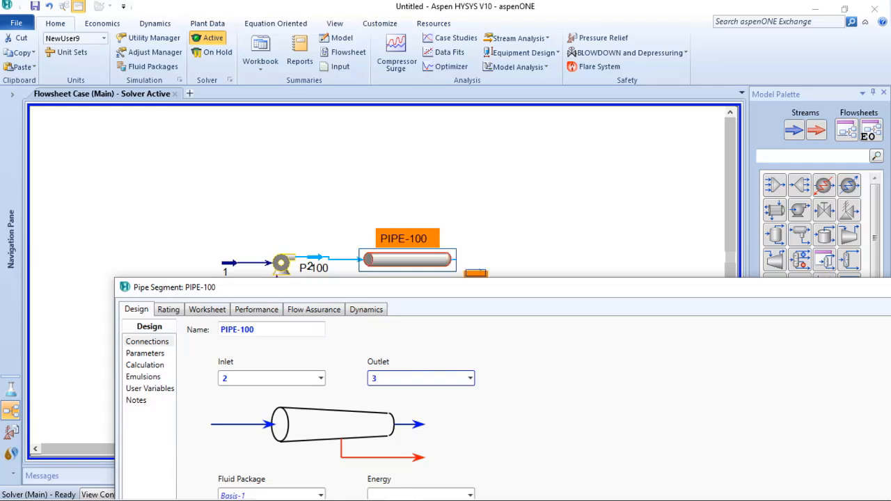
Add an energy stream named "loss heat" to PIPE-100 and move its window clear of the flowsheet.
drag(446, 289, 419, 193)
click(369, 401)
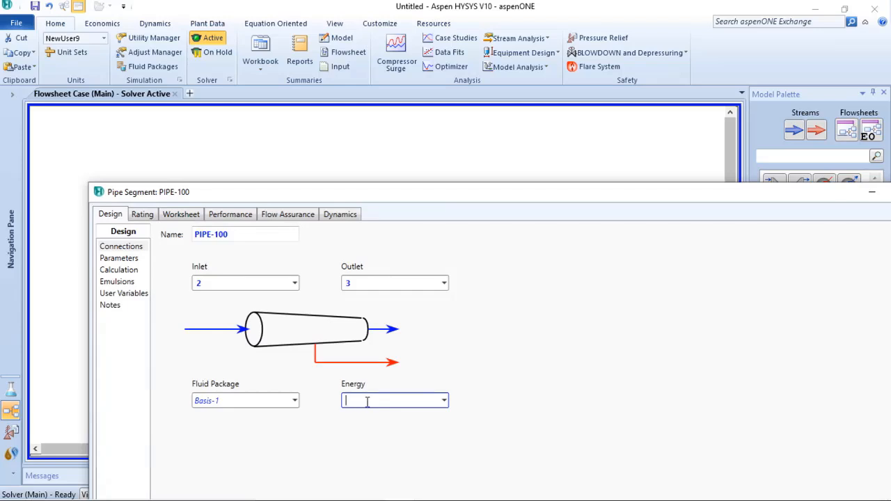
text(loss heat)
drag(473, 194, 866, 94)
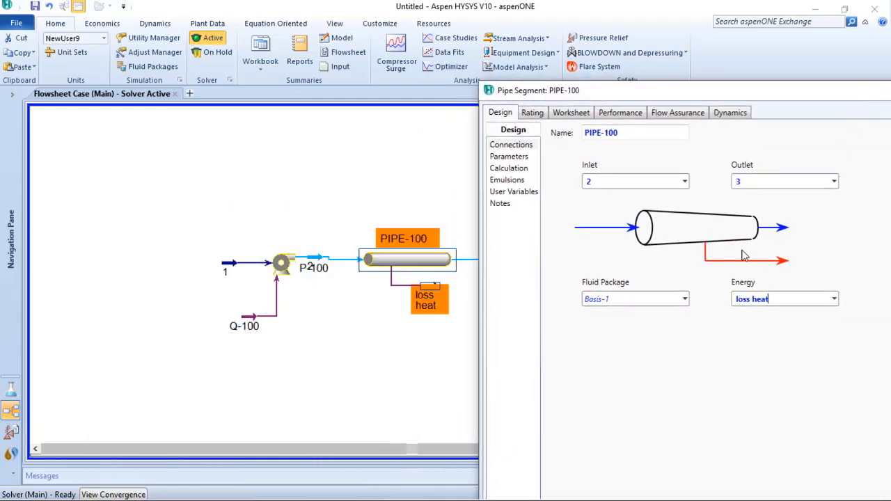
drag(692, 95, 452, 331)
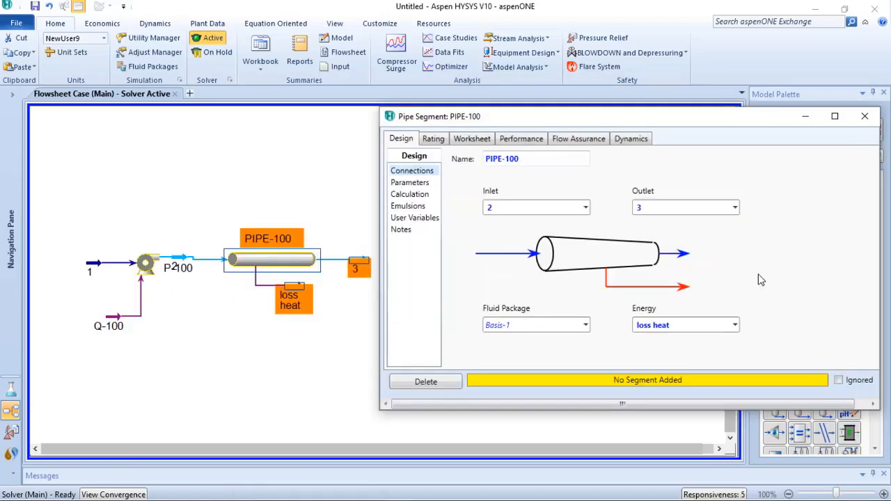
Append a first segment to the length-elevation profile in the sizing ratings of PIPE-100.
click(432, 139)
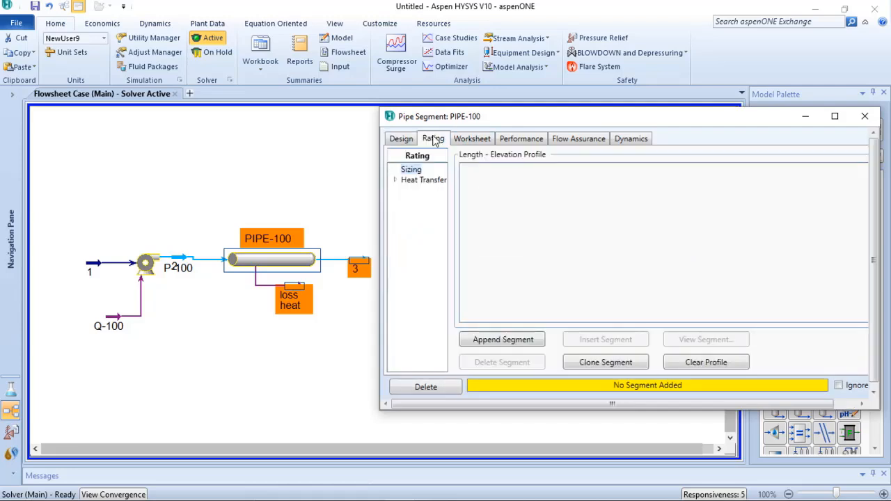
click(507, 340)
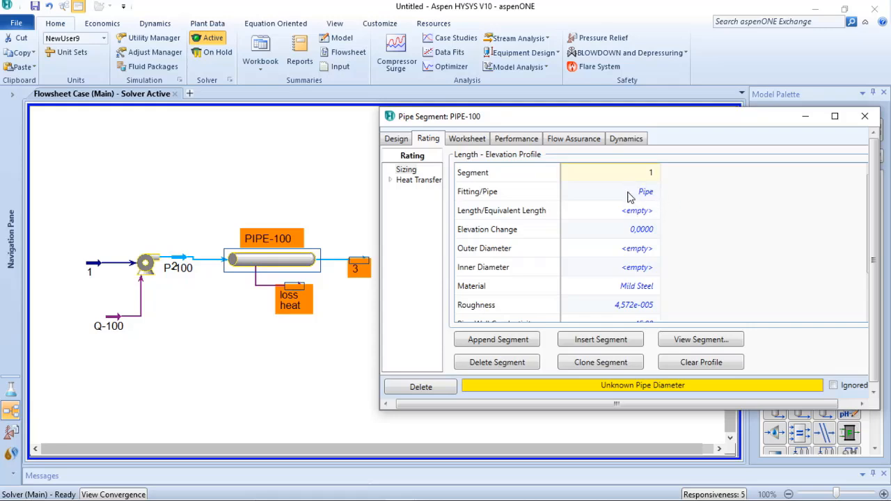
Append a second segment to PIPE-100 to browse its fitting types, and delete that segment again.
click(511, 339)
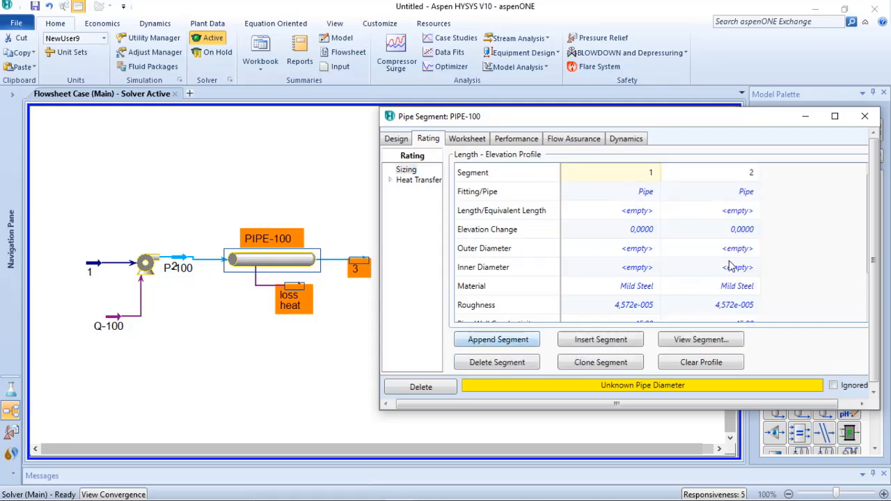
click(745, 192)
click(755, 192)
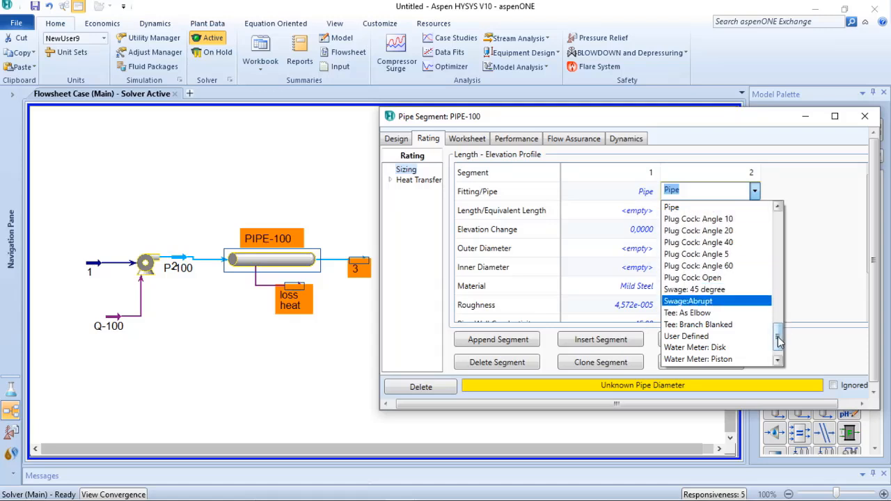
drag(777, 336, 776, 271)
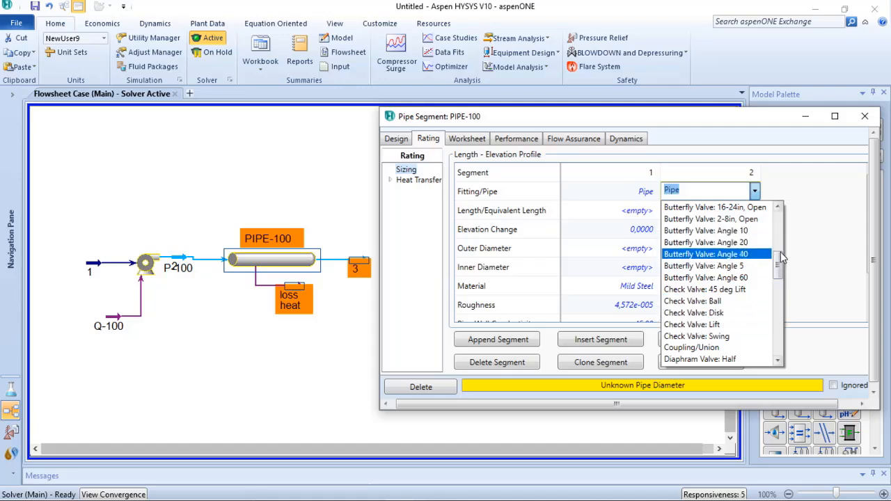
drag(780, 256, 778, 213)
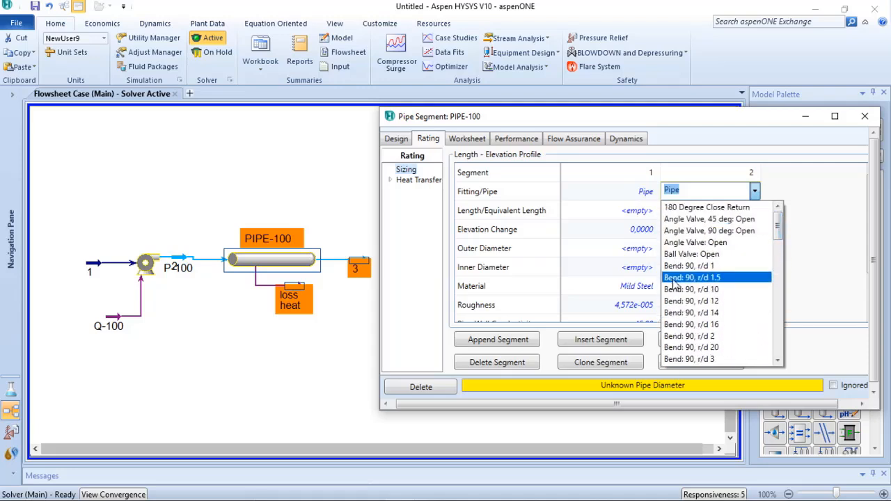
click(807, 194)
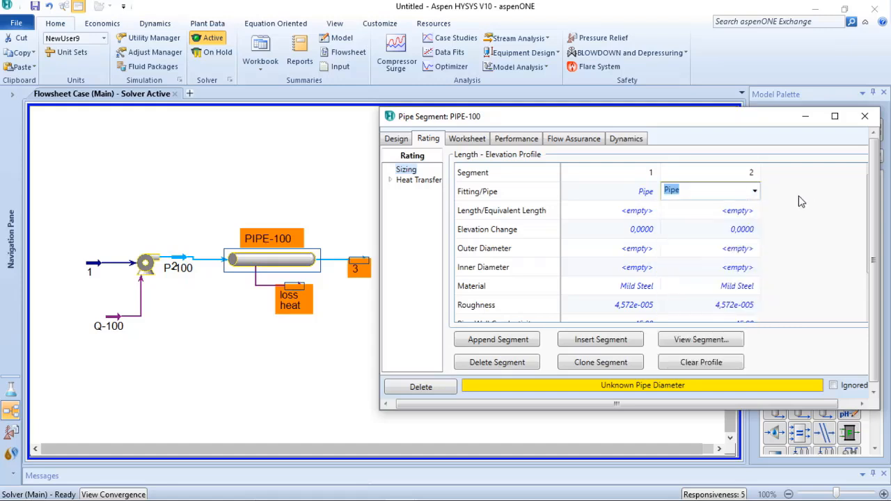
click(729, 174)
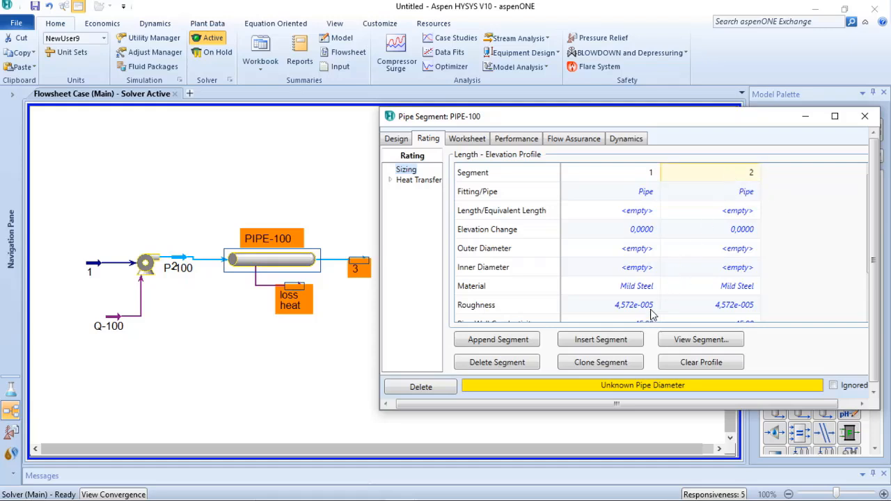
click(491, 363)
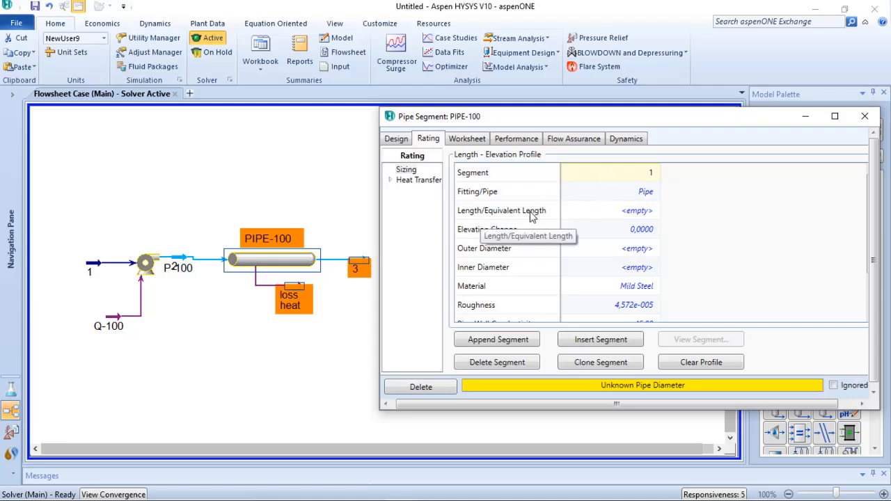
Set the Length/Equivalent Length of segment 1 in PIPE-100 to 400 m.
click(635, 213)
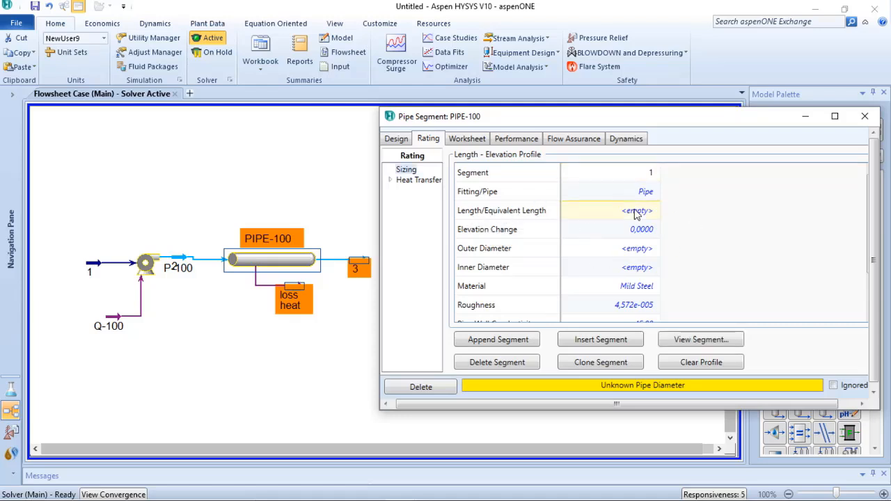
text(4)
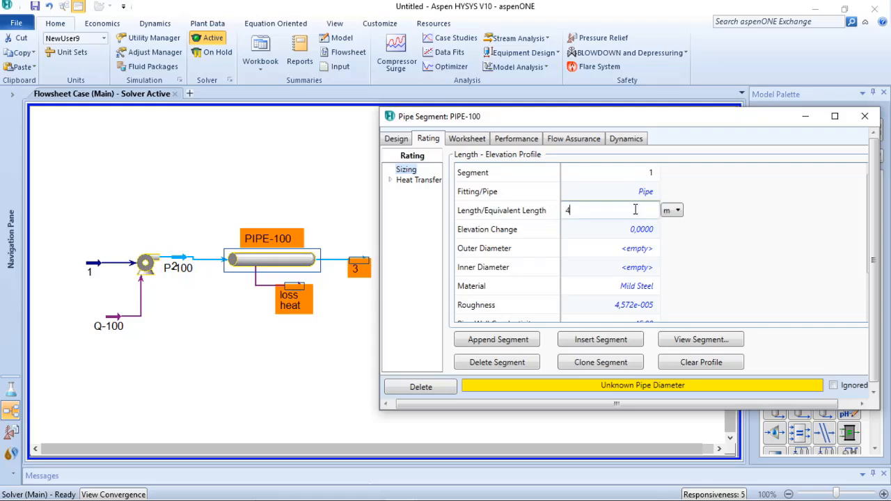
text(00)
click(679, 211)
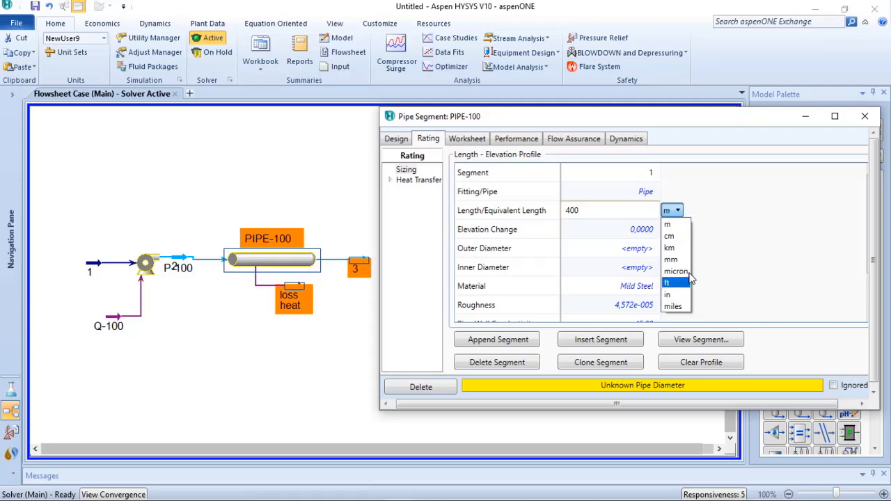
click(682, 226)
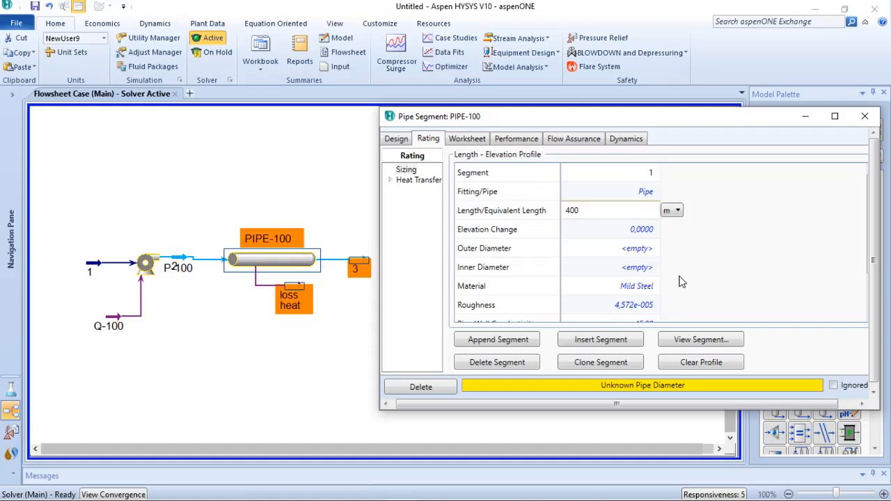
Set the roughness of segment 1 in PIPE-100 to 45,2E-6 m.
click(637, 286)
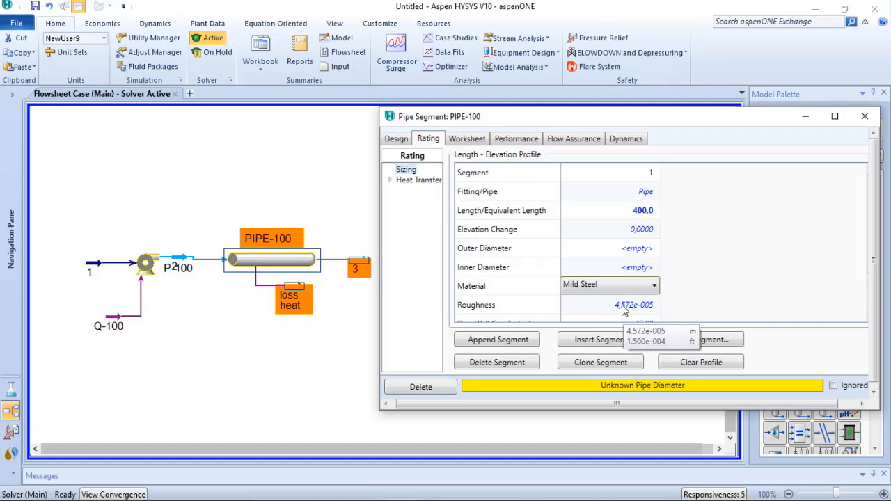
click(625, 306)
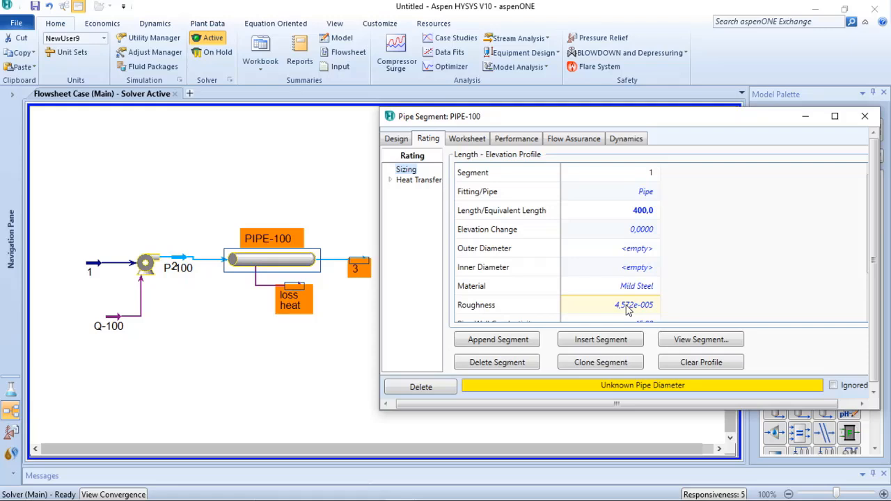
text(4)
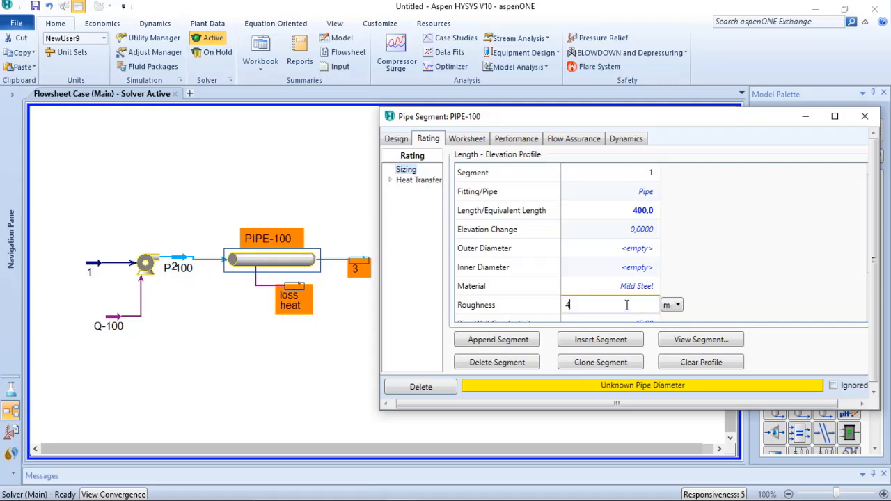
text(5,2E-6)
key(Return)
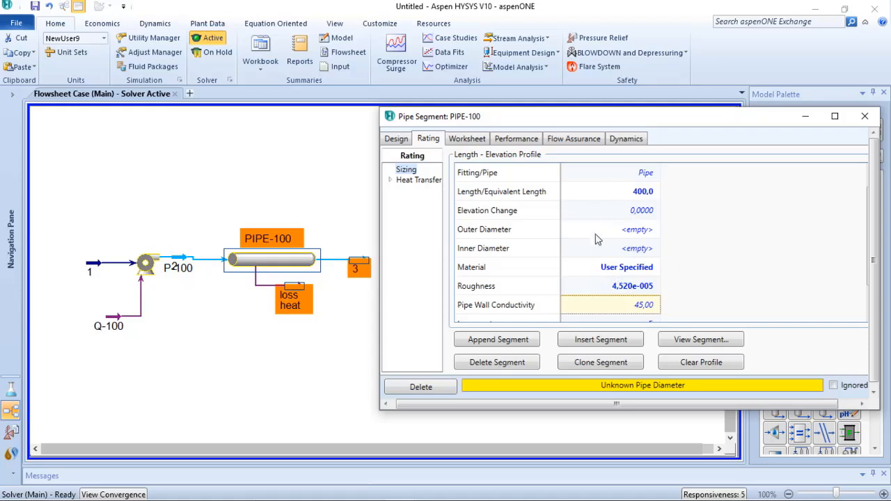
Set the overall heat loss of PIPE-100 to 0 in its heat transfer ratings.
click(418, 182)
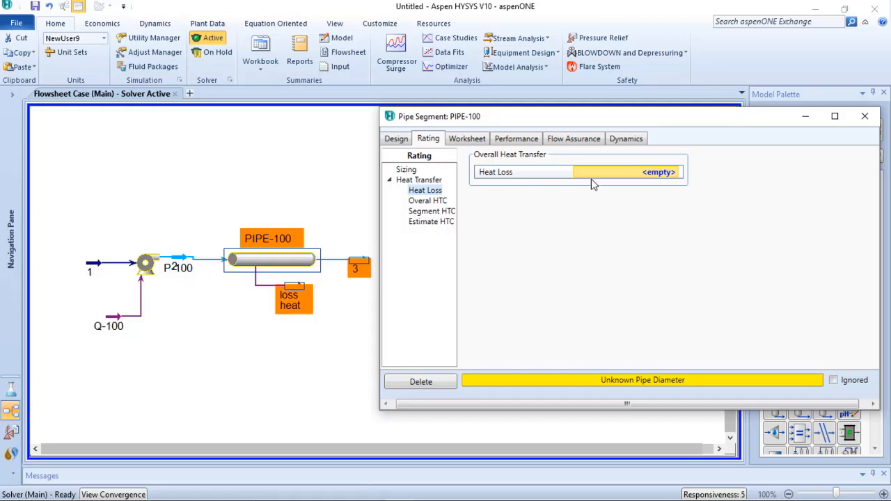
click(659, 177)
text(0)
key(Return)
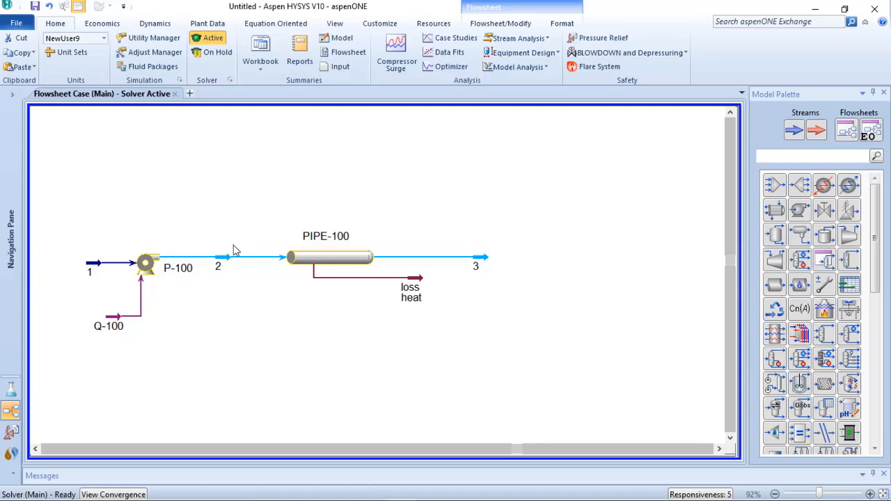
Attach a Pipe Sizing analysis to material stream 2 and check the stream's conditions.
mouse_move(234, 263)
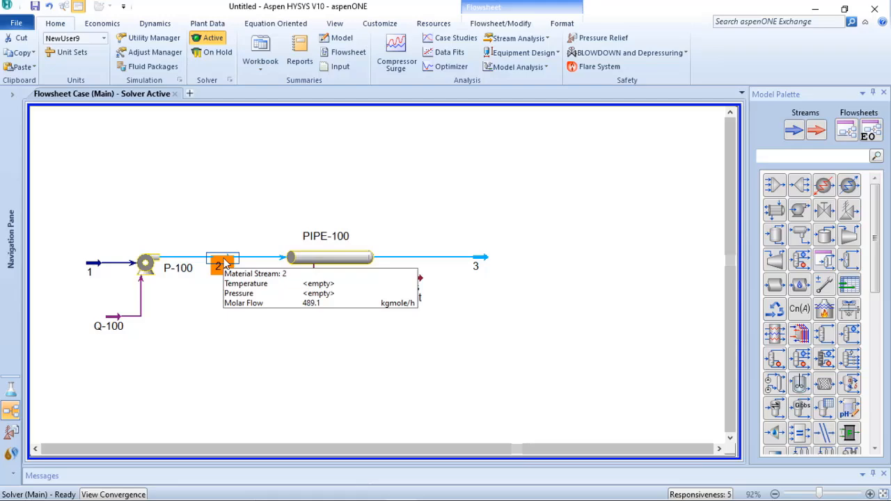
double_click(225, 263)
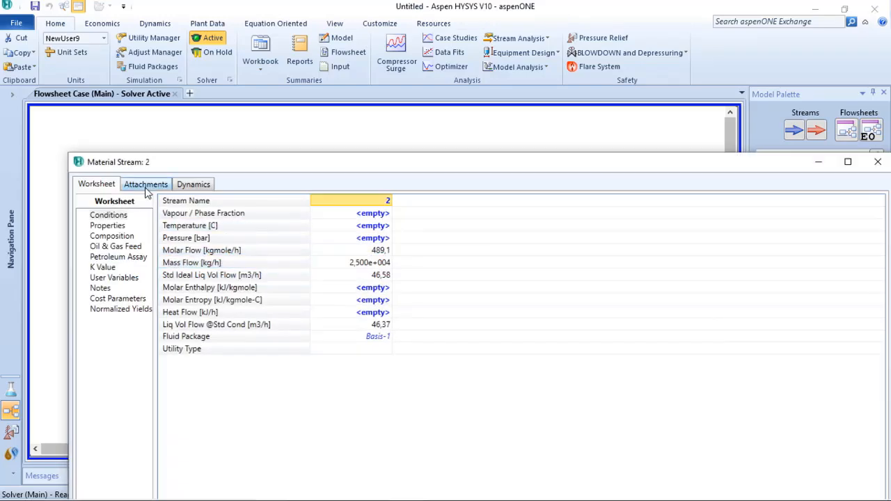
click(156, 185)
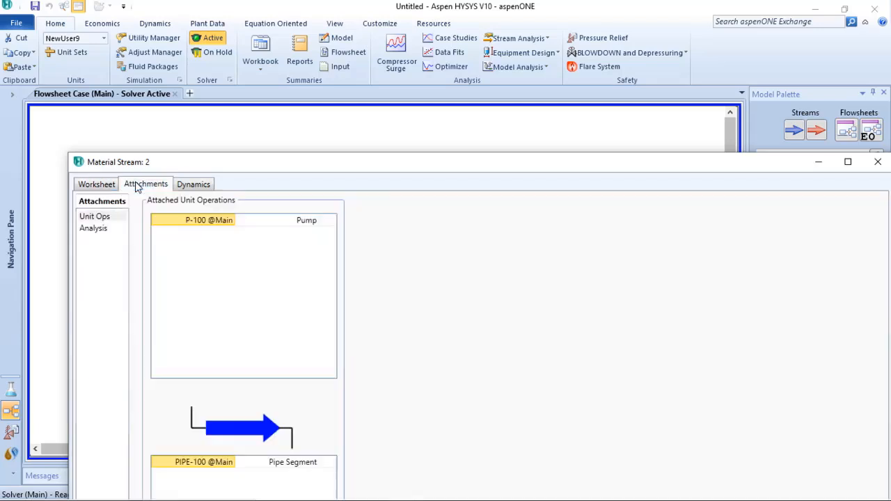
click(93, 229)
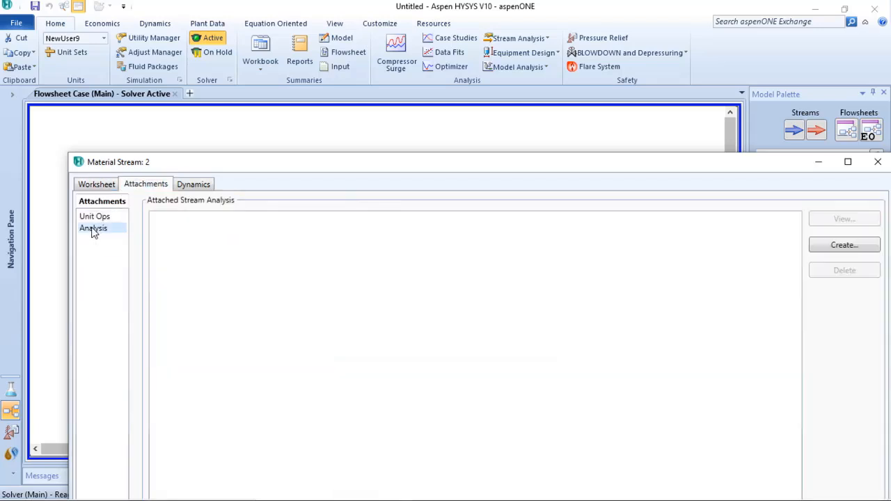
click(843, 244)
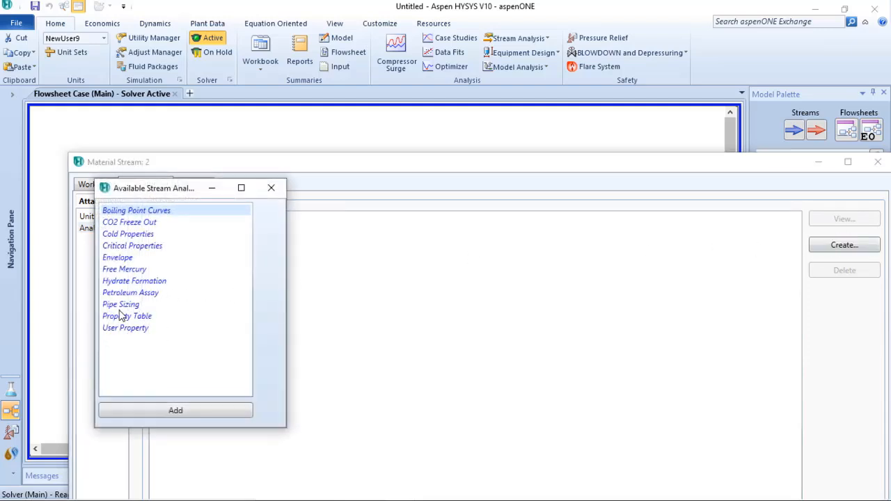
click(120, 306)
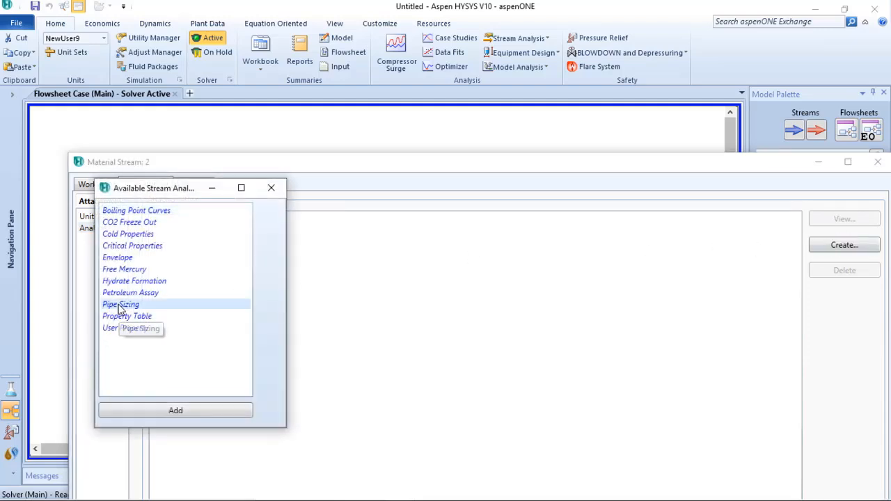
click(193, 411)
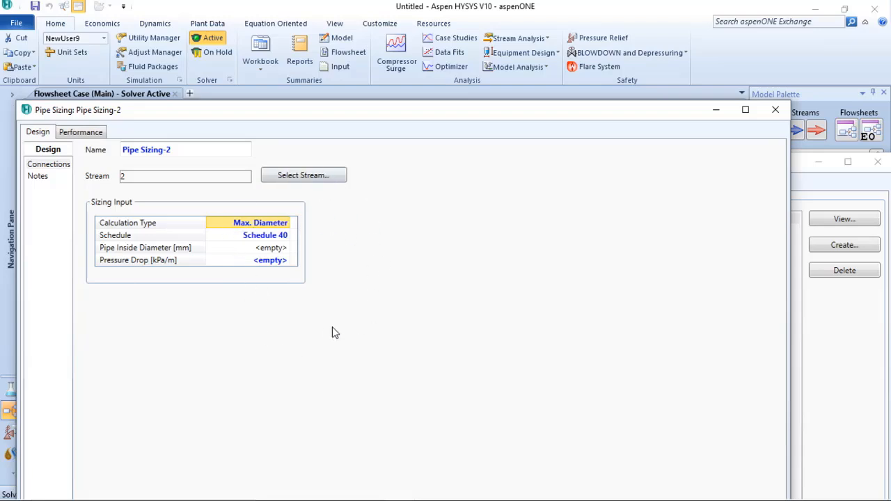
click(774, 109)
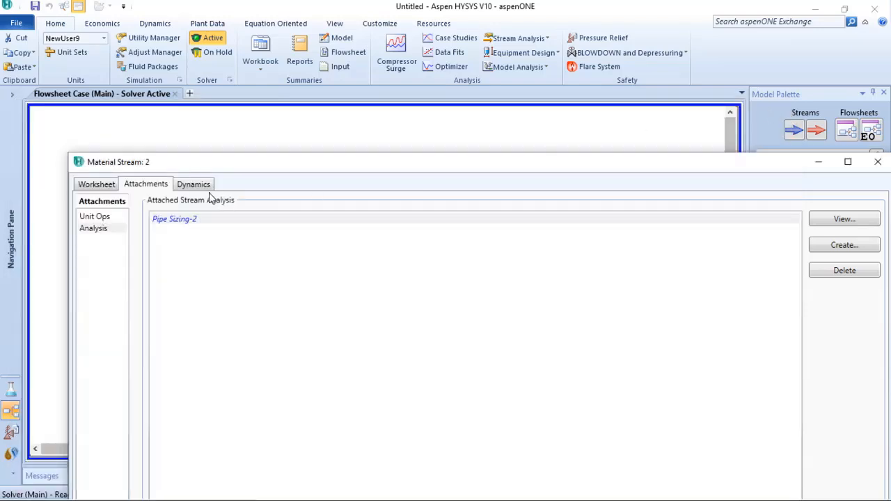
click(97, 185)
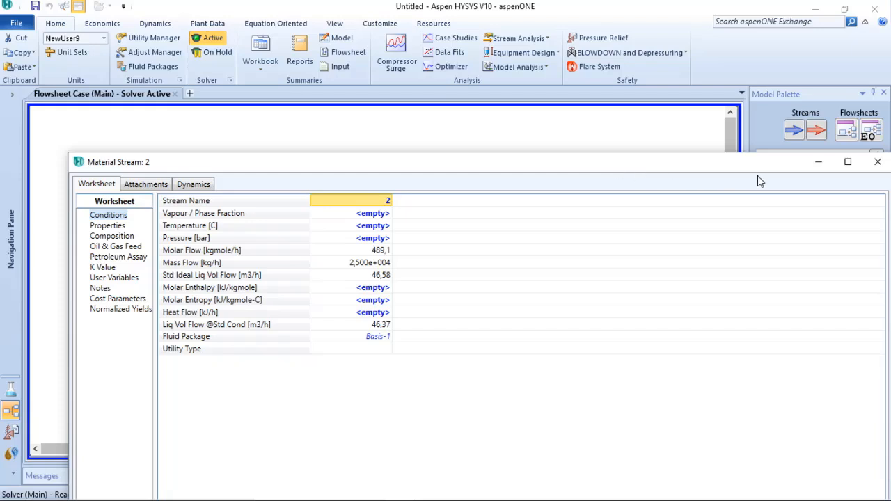
click(876, 165)
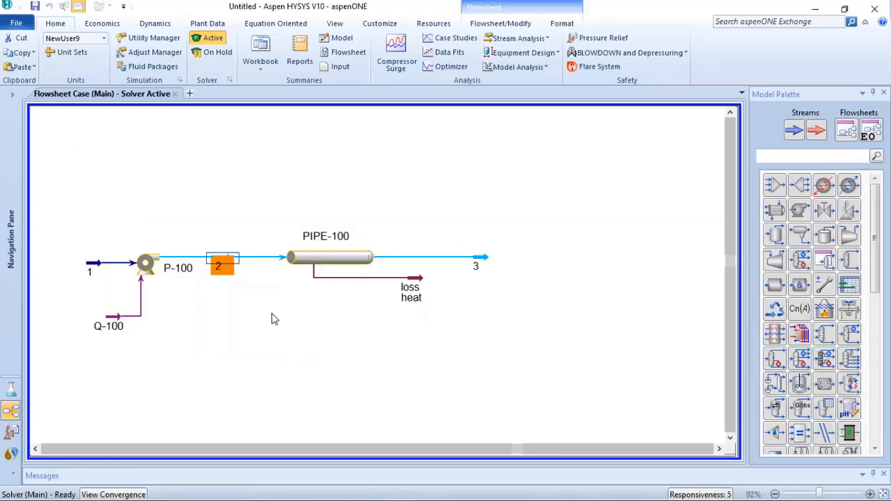
click(251, 316)
Create a Pipe Sizing analysis attached to material stream 1.
mouse_move(96, 266)
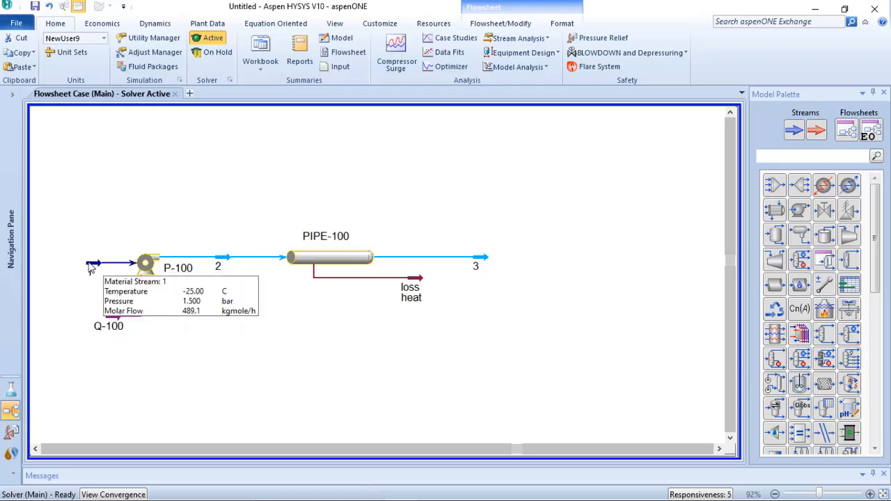
double_click(90, 266)
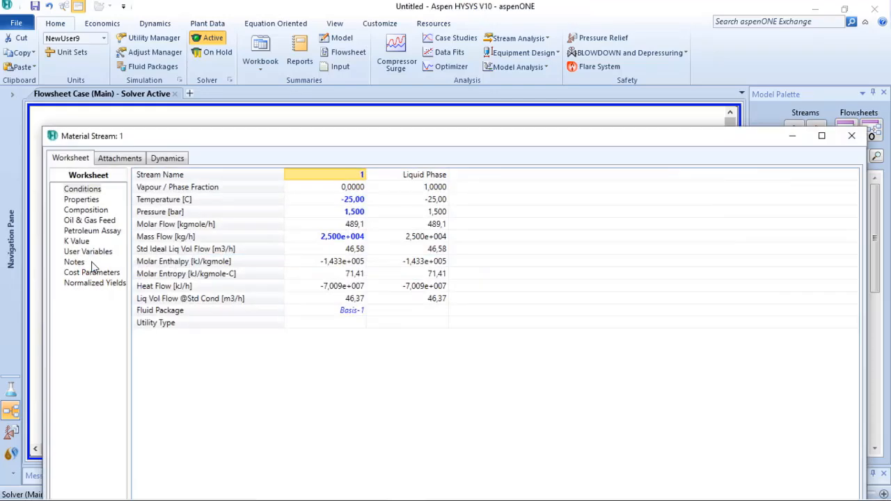
click(118, 159)
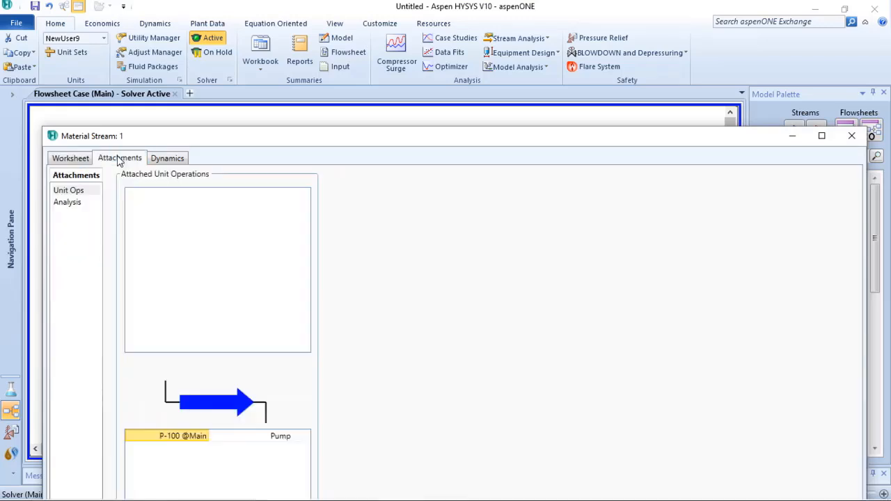
click(66, 203)
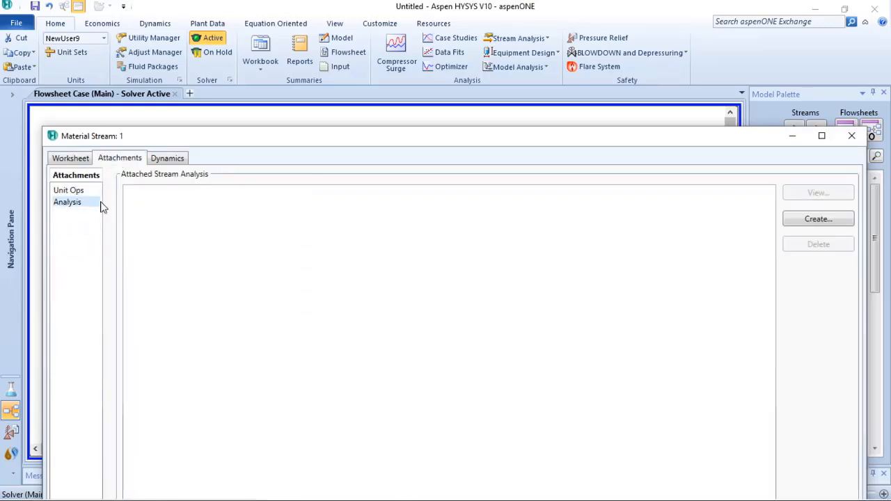
click(809, 221)
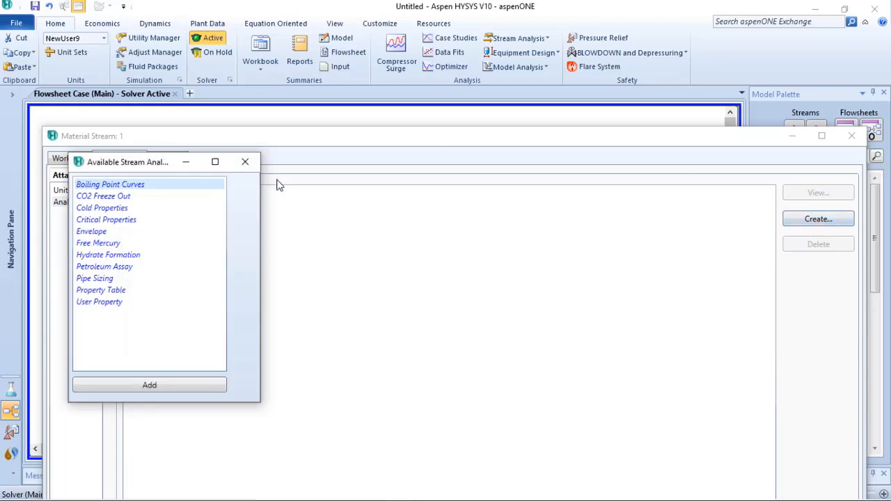
click(91, 279)
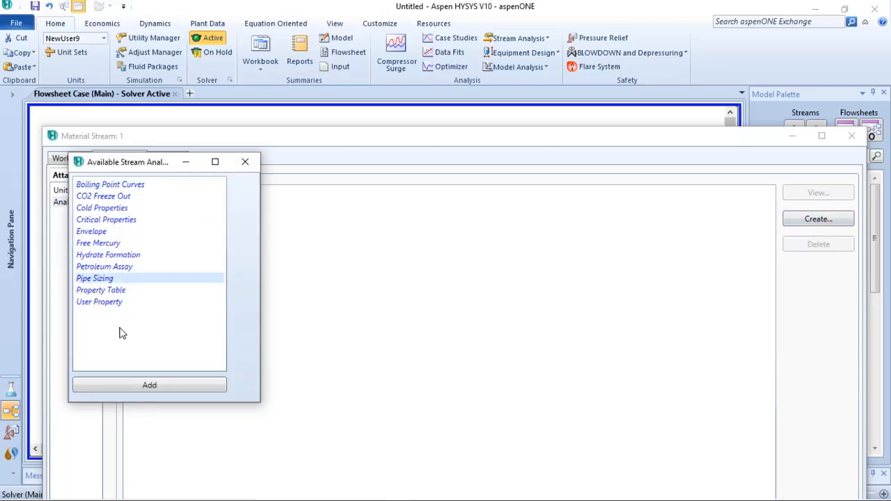
click(145, 388)
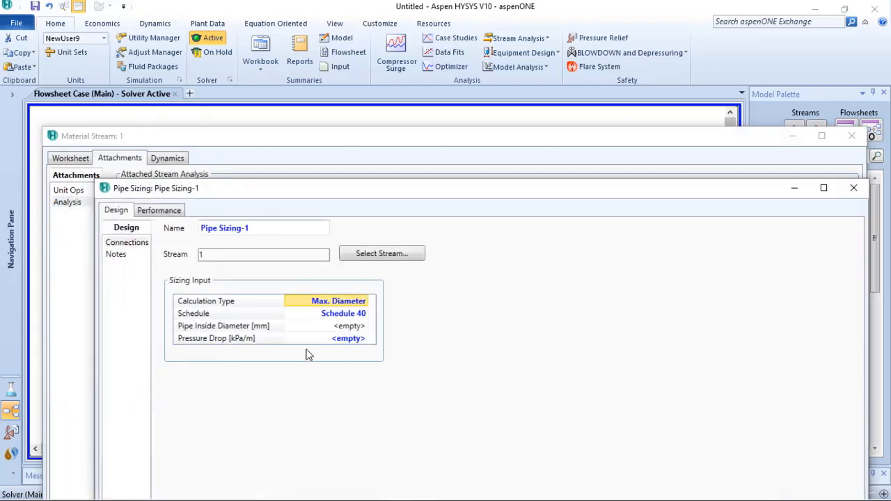
Set the pressure drop in stream 1's Pipe Sizing analysis to 0,00125 bar/m and review its performance results.
click(351, 341)
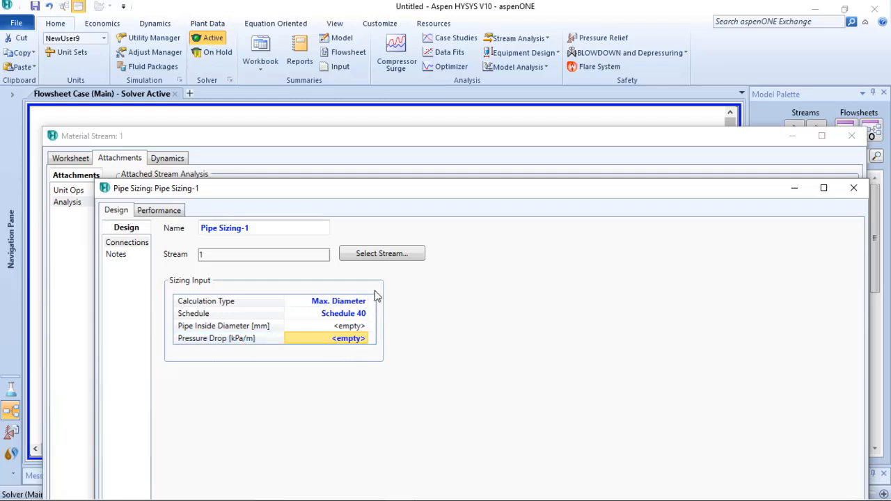
click(350, 339)
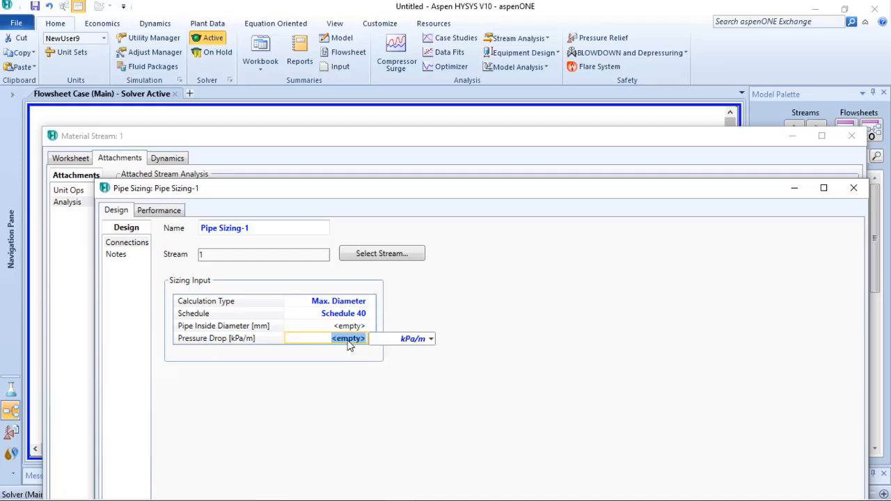
text(0,)
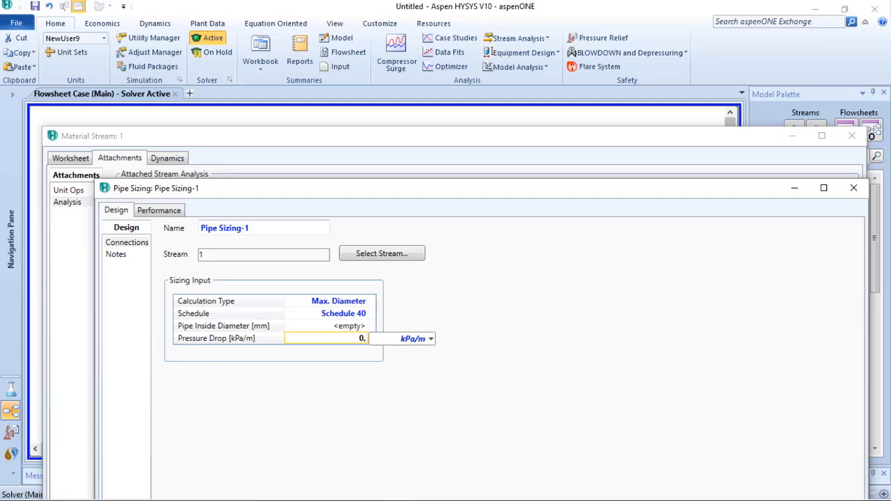
text(00125)
click(432, 339)
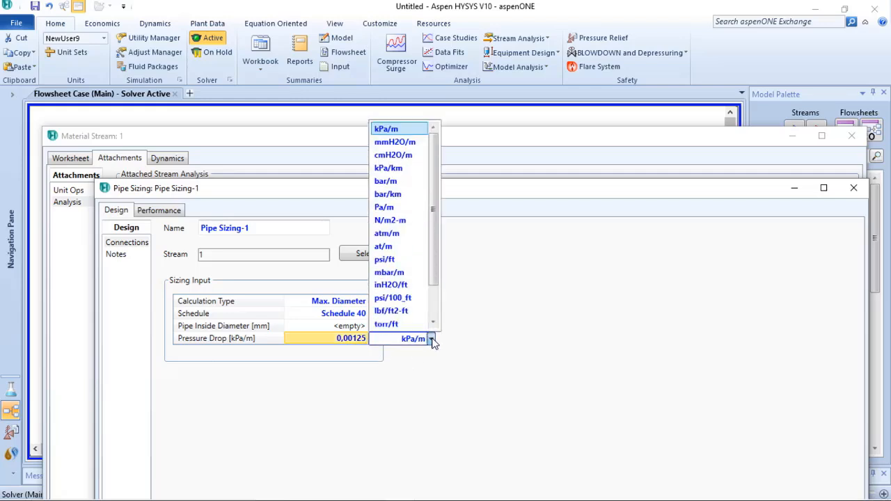
click(403, 181)
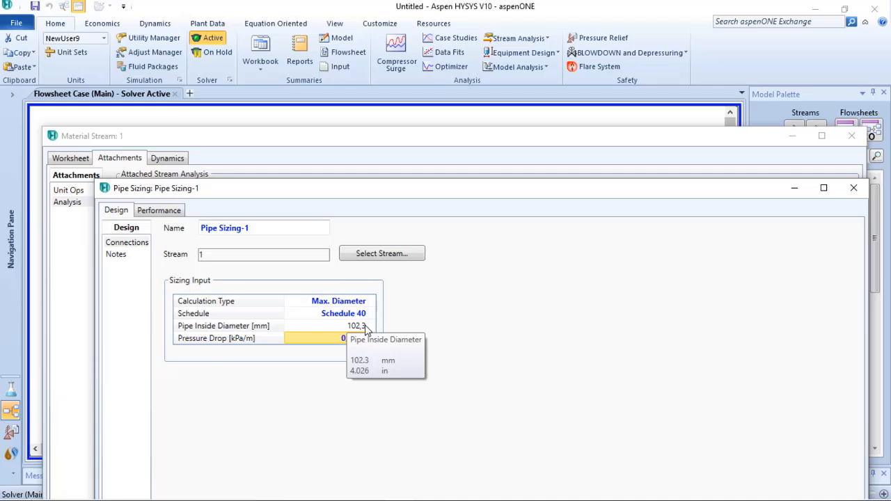
click(162, 212)
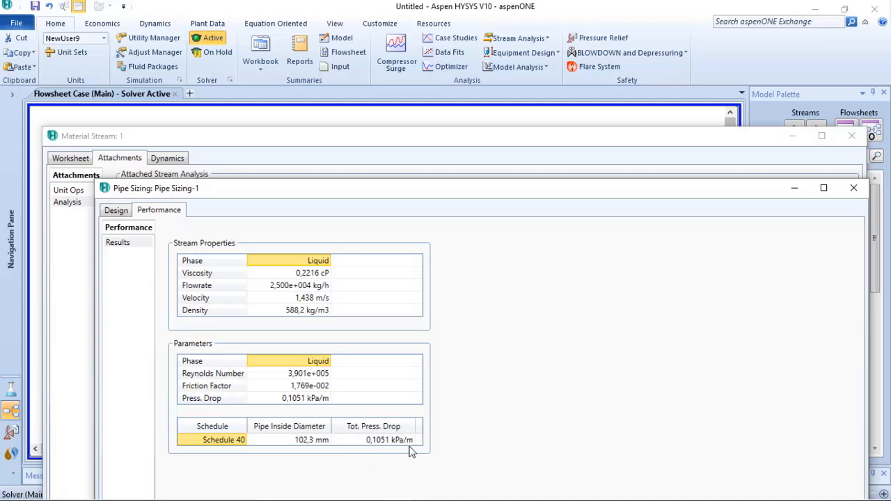
click(853, 187)
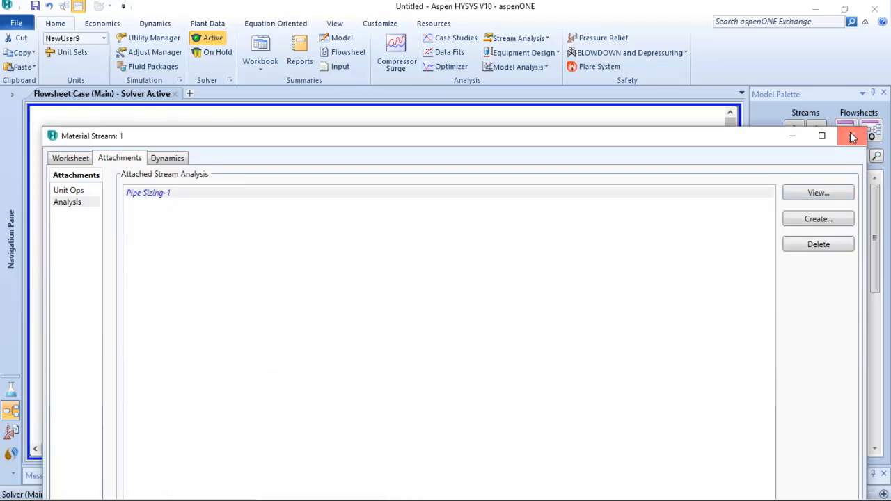
click(851, 135)
click(301, 342)
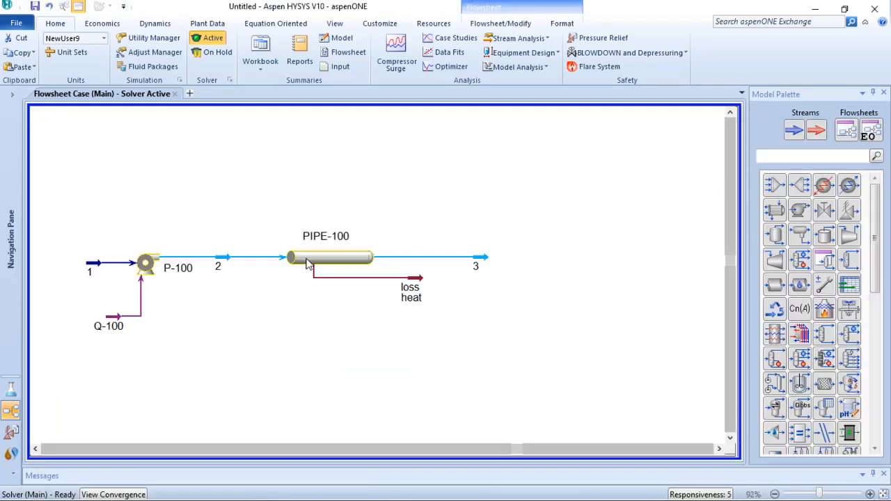
Define segment 1 of PIPE-100 as a Schedule 40 pipe with a nominal diameter of 100 mm.
mouse_move(322, 260)
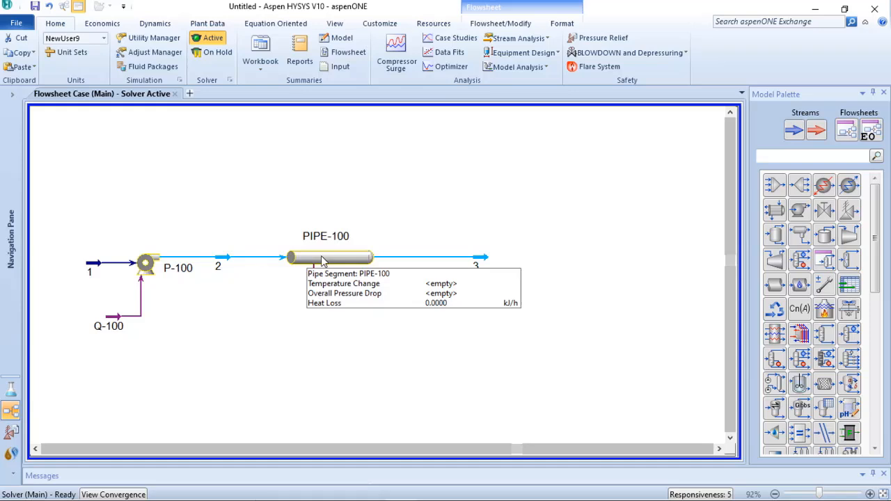
double_click(321, 259)
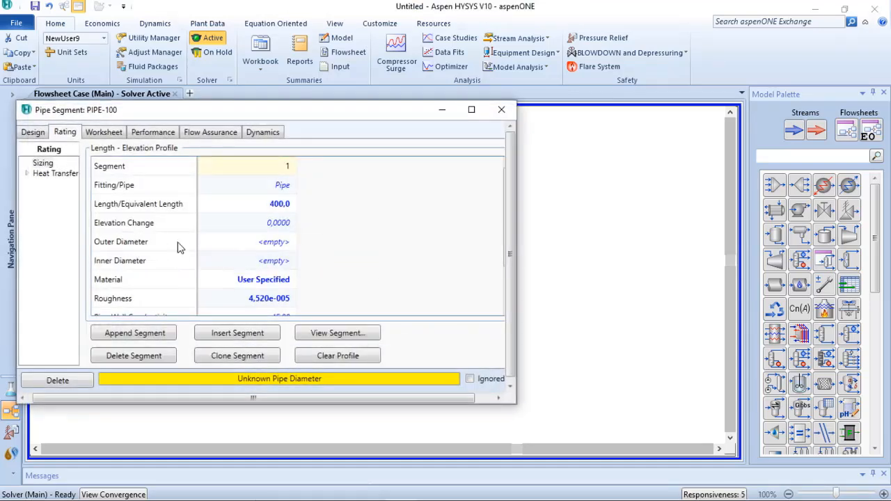
click(290, 242)
double_click(290, 242)
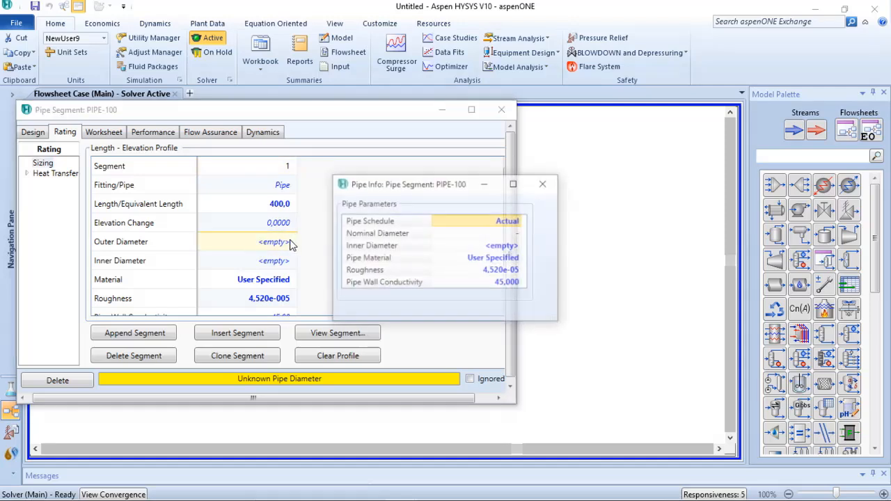
click(468, 221)
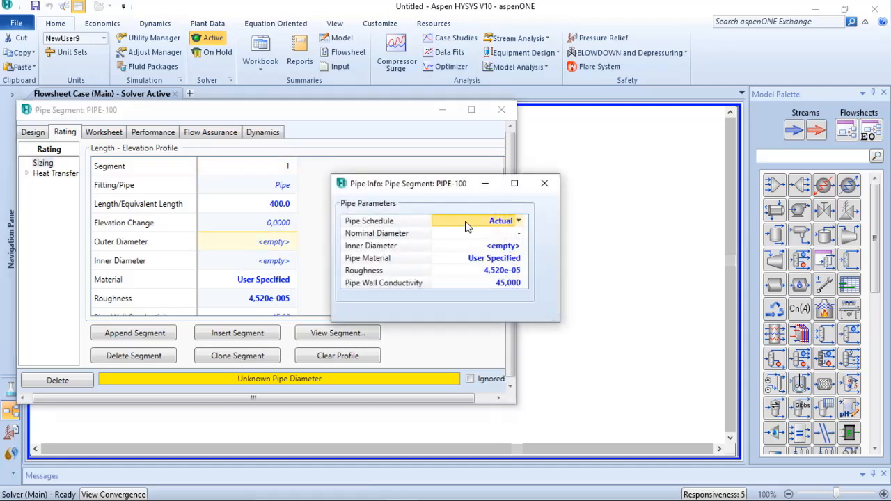
click(520, 222)
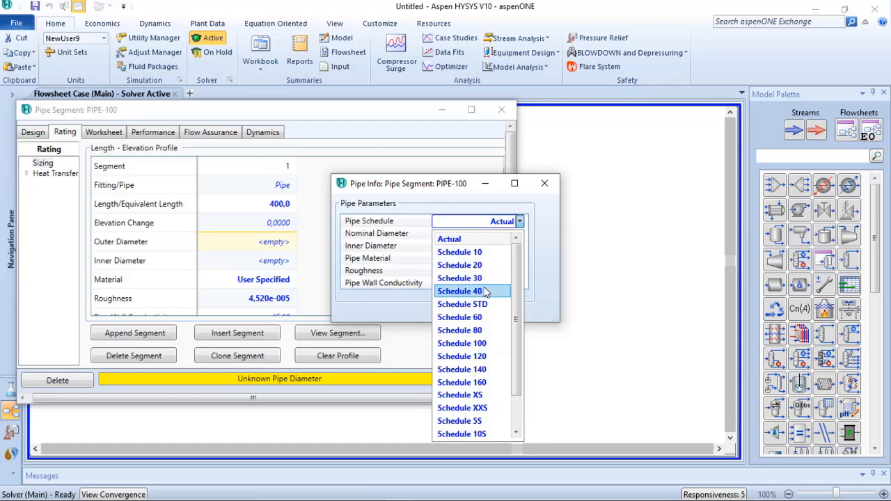
click(487, 291)
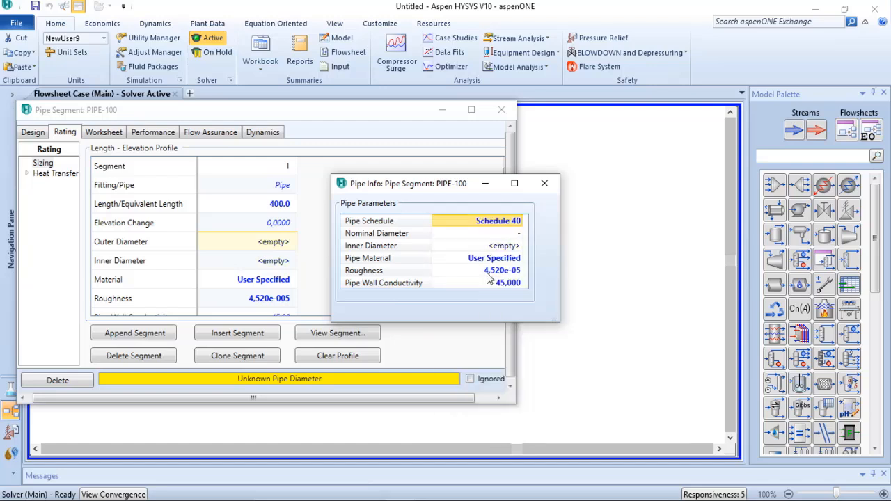
click(520, 235)
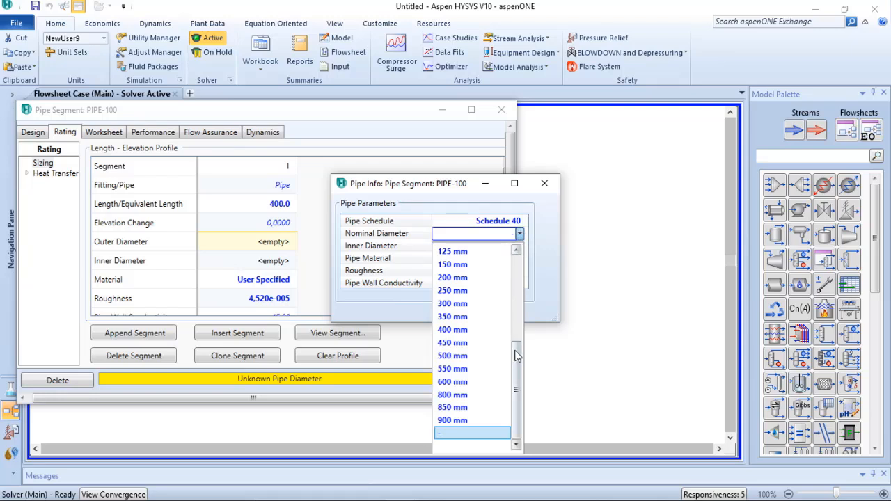
drag(515, 355, 516, 333)
click(460, 302)
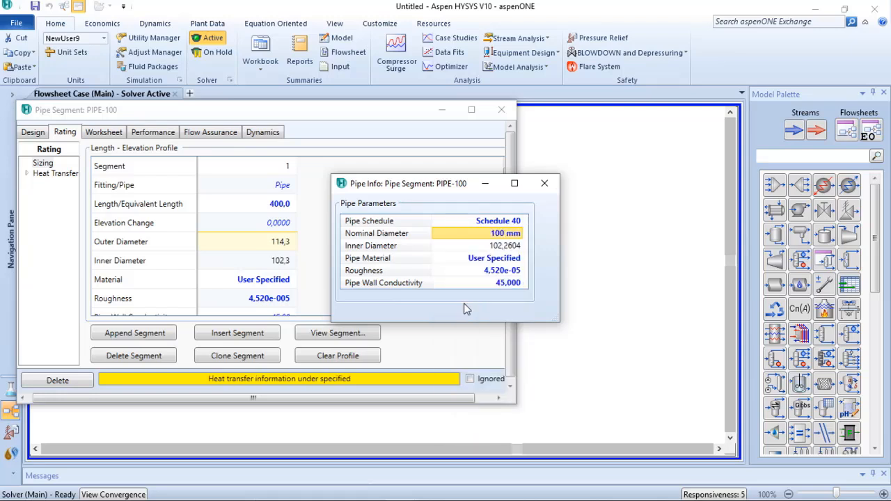
Set the pressure of outlet stream 3 to 2 bar_g in PIPE-100's worksheet and close the pipe segment.
click(544, 185)
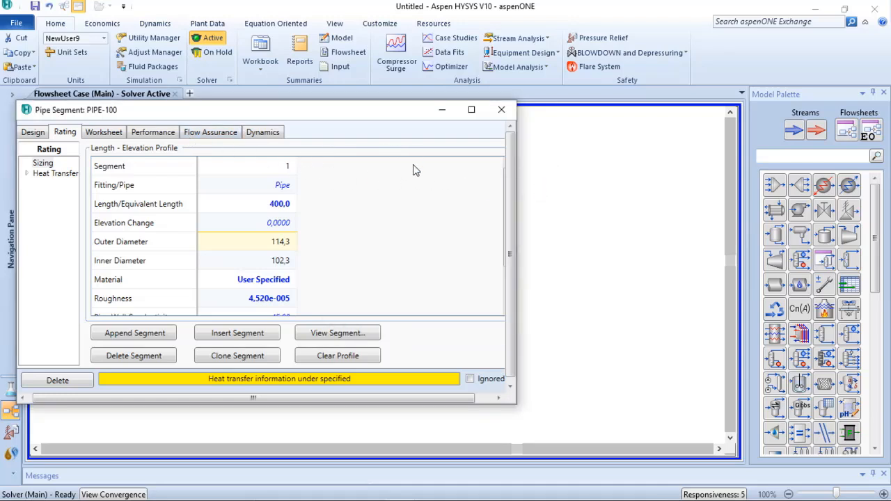
click(103, 132)
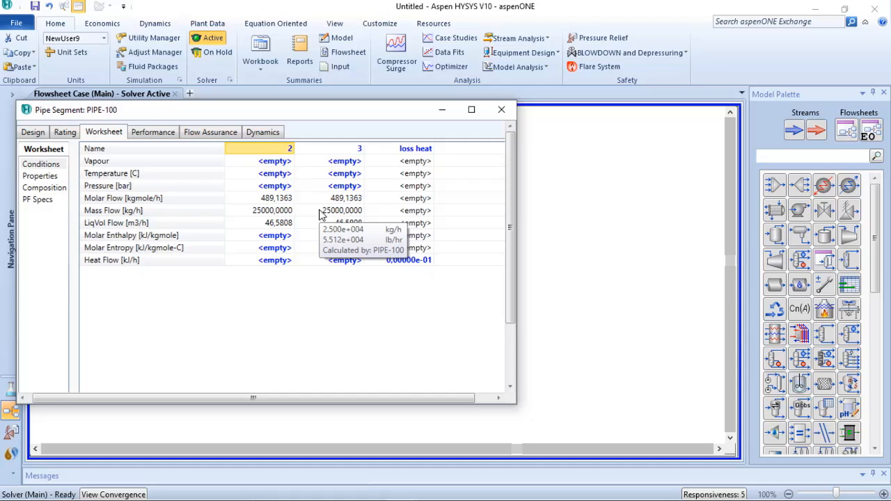
click(342, 186)
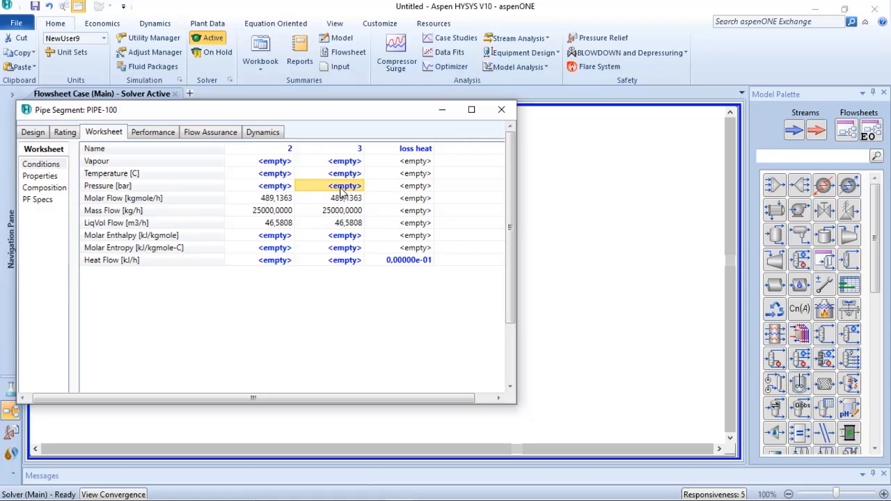
text(2)
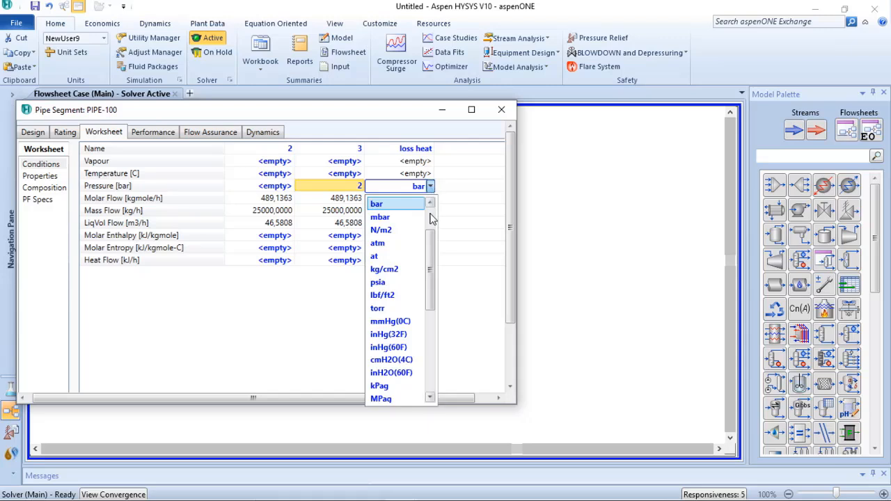
drag(432, 252, 431, 296)
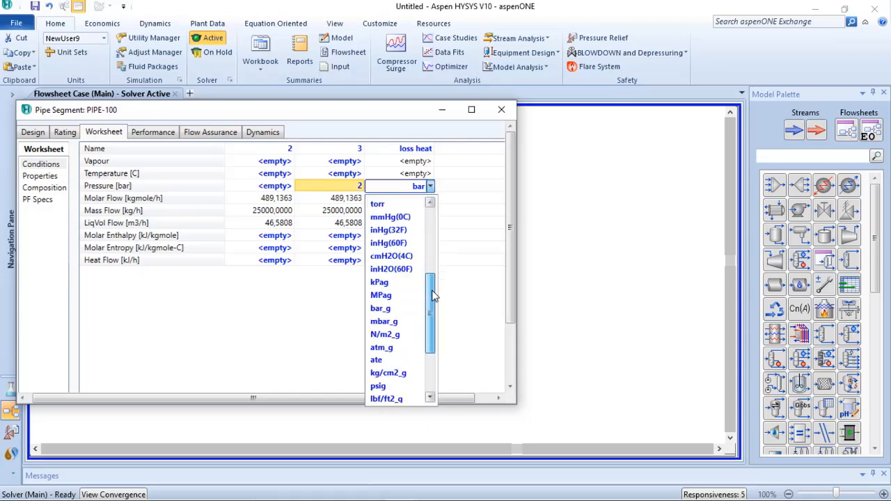
click(385, 311)
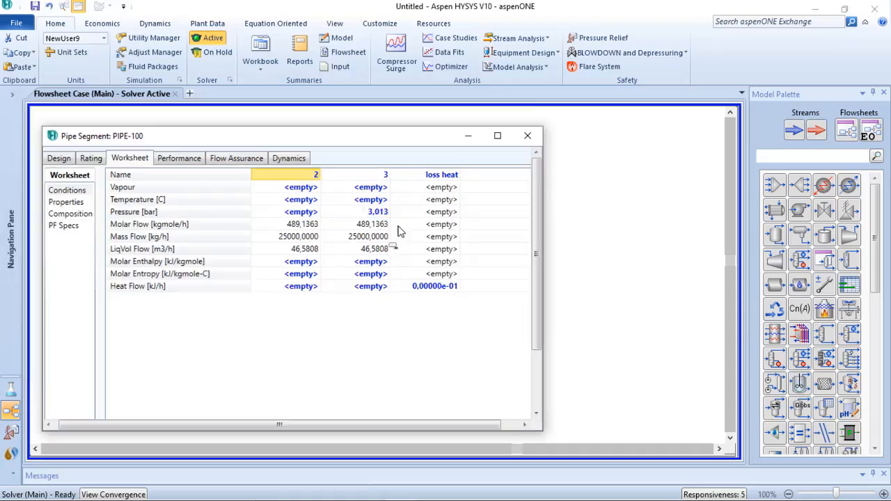
drag(308, 129, 360, 129)
drag(295, 142, 750, 112)
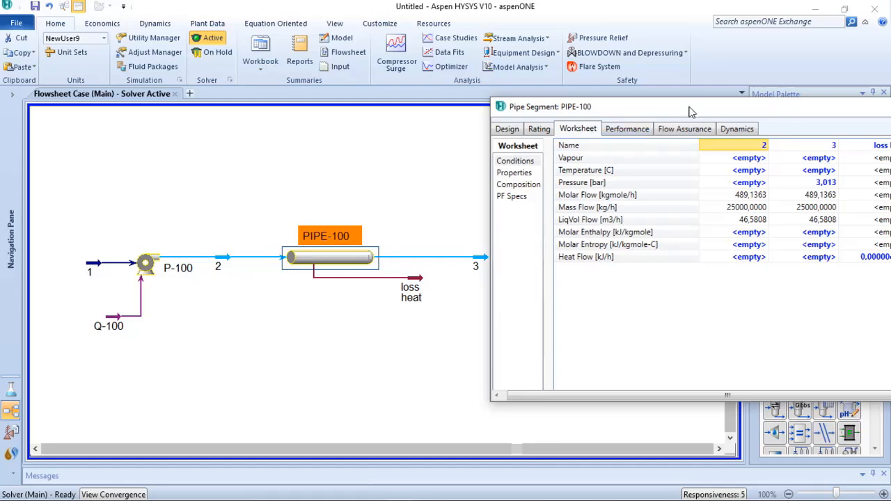
drag(691, 113, 440, 139)
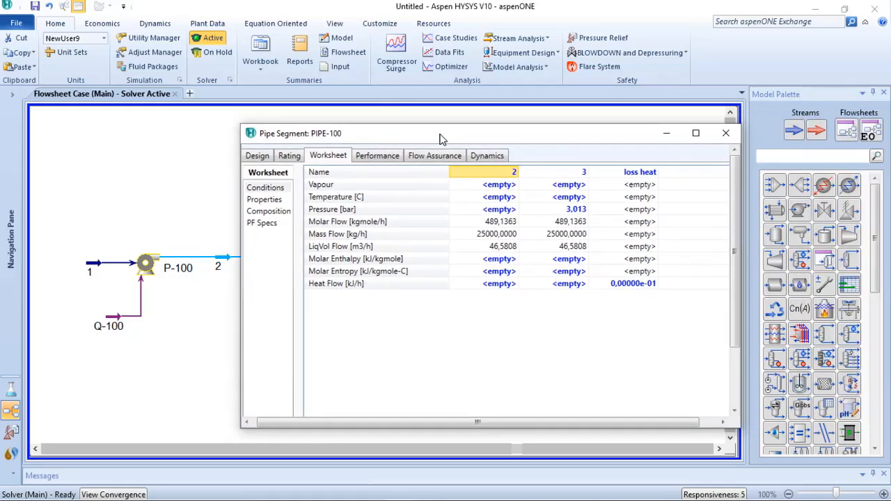
click(725, 133)
click(621, 300)
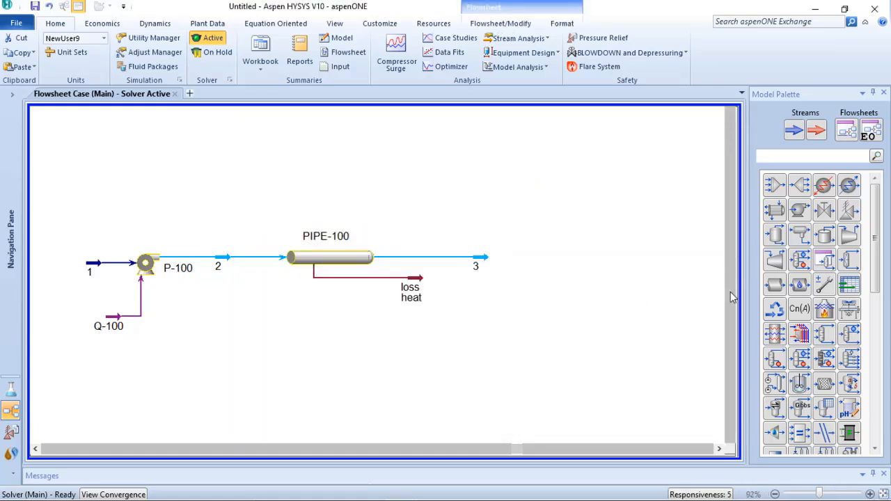
Place an Adjust operation above PIPE-100 on the flowsheet and open its connection settings.
click(825, 284)
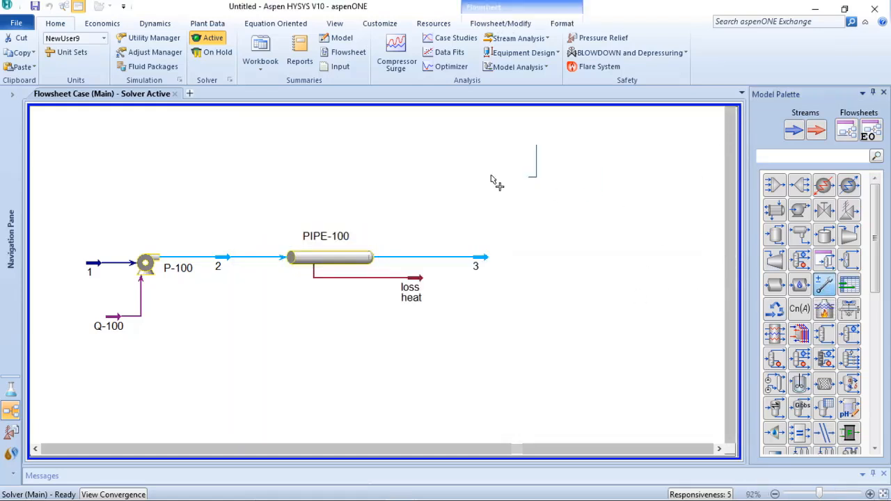
click(324, 191)
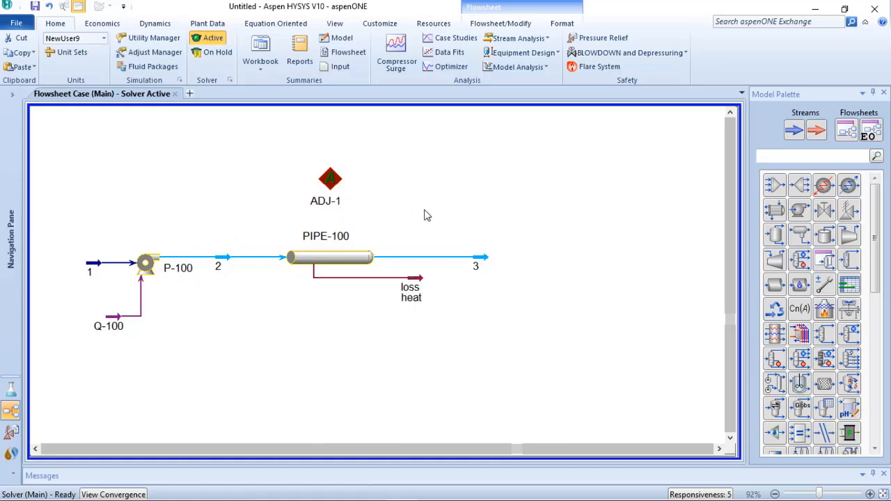
double_click(331, 179)
drag(338, 167, 311, 316)
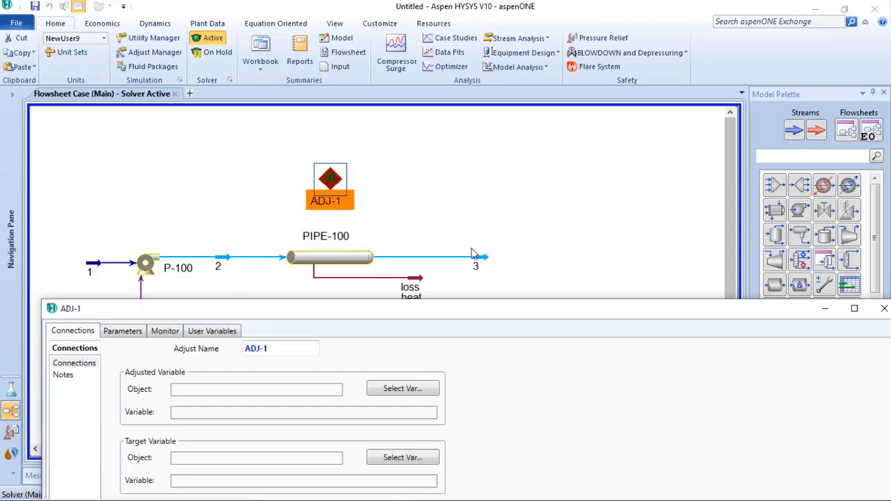
Assign the Pressure of stream 3 as the target variable of ADJ-1.
click(408, 458)
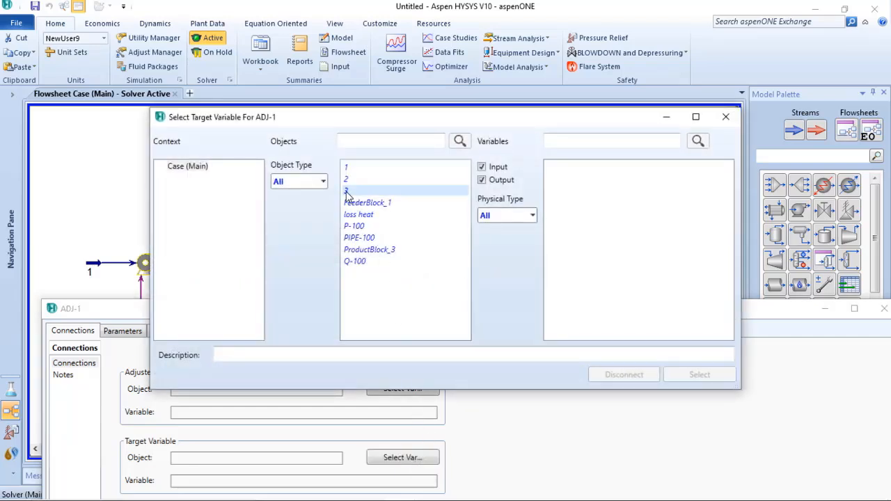
click(400, 192)
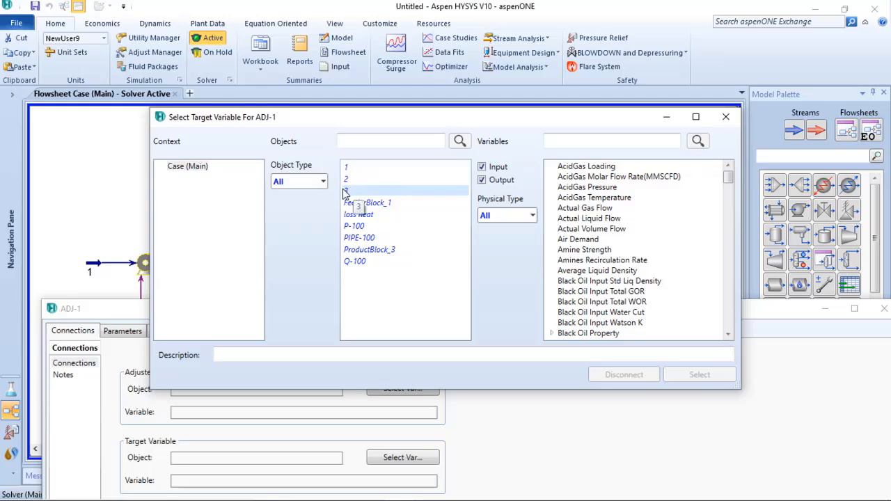
drag(727, 178, 729, 308)
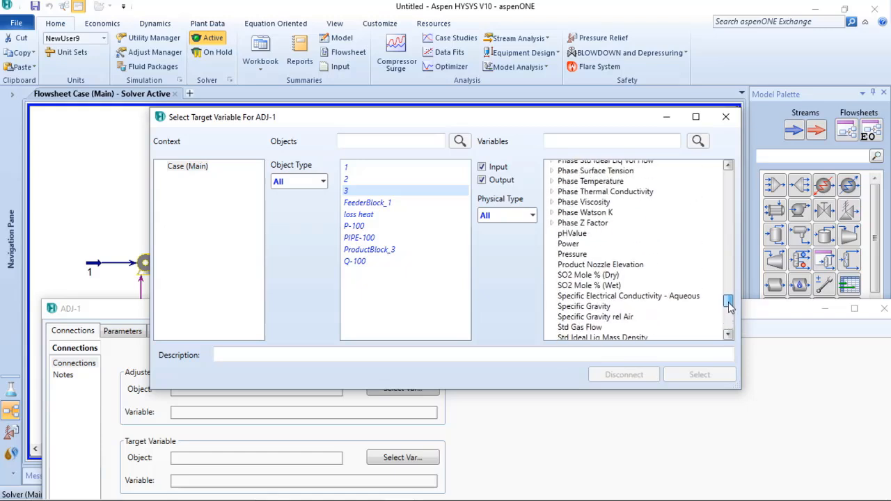
click(572, 254)
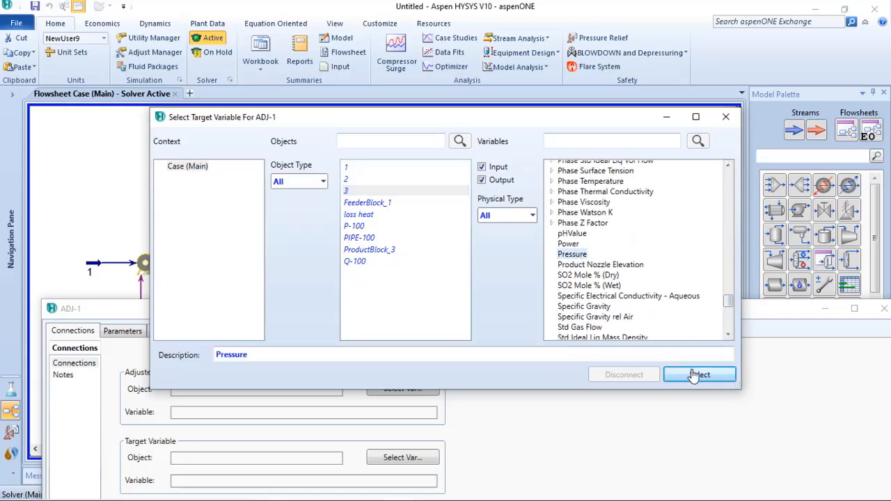
click(698, 375)
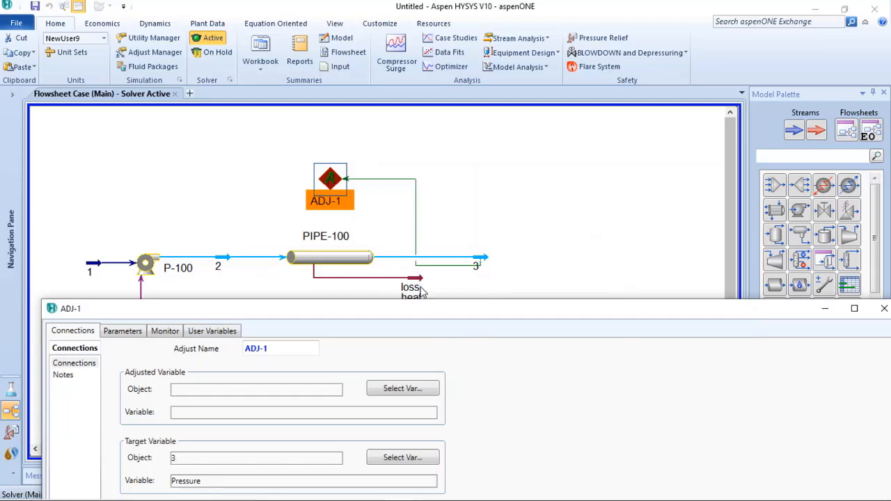
Set the user-supplied target value of ADJ-1 to 2 bar_g.
drag(445, 318, 444, 145)
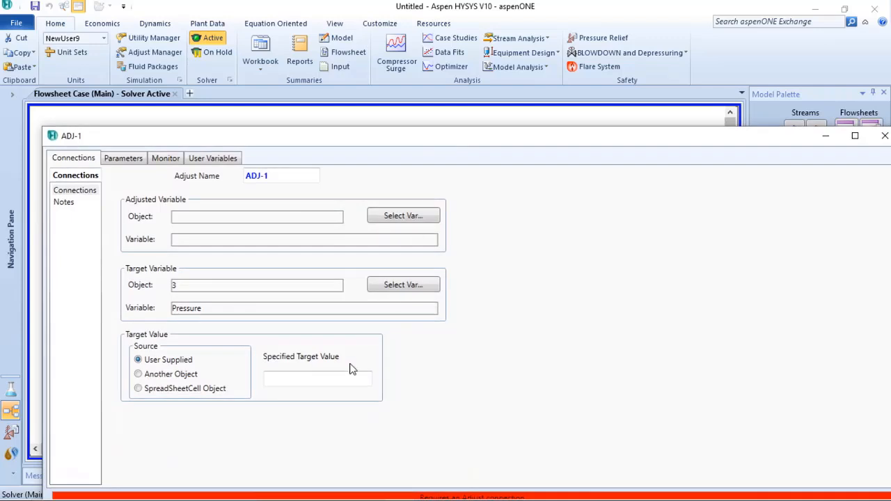
click(304, 380)
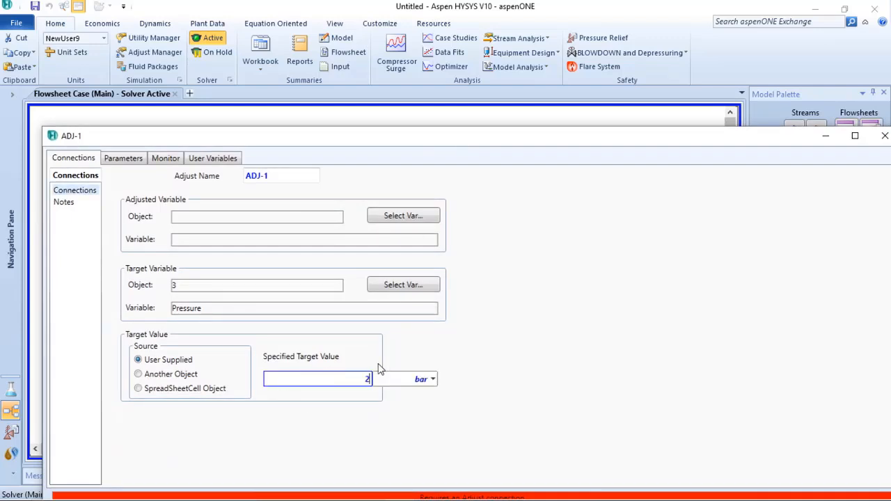
text(2)
click(433, 379)
scroll(435, 214, down, 2)
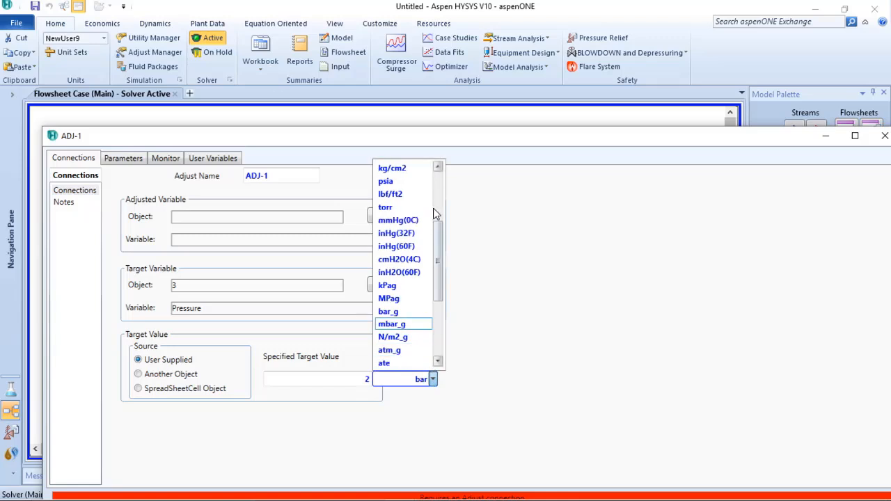
scroll(414, 274, down, 2)
click(404, 264)
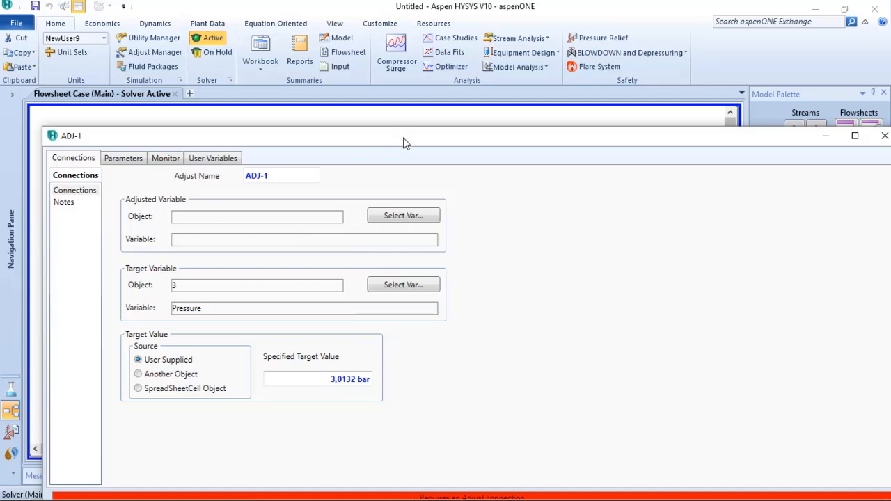
Assign the Pressure of stream 2 as the adjusted variable of ADJ-1.
drag(407, 141, 410, 301)
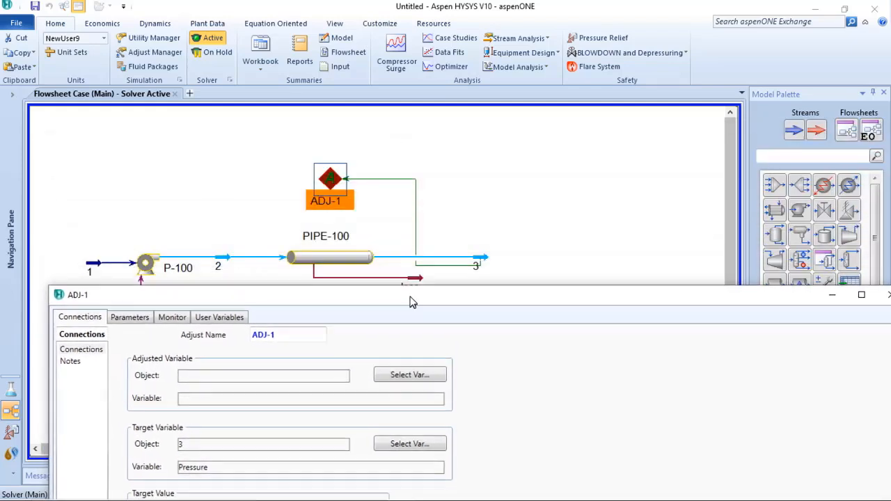
click(410, 375)
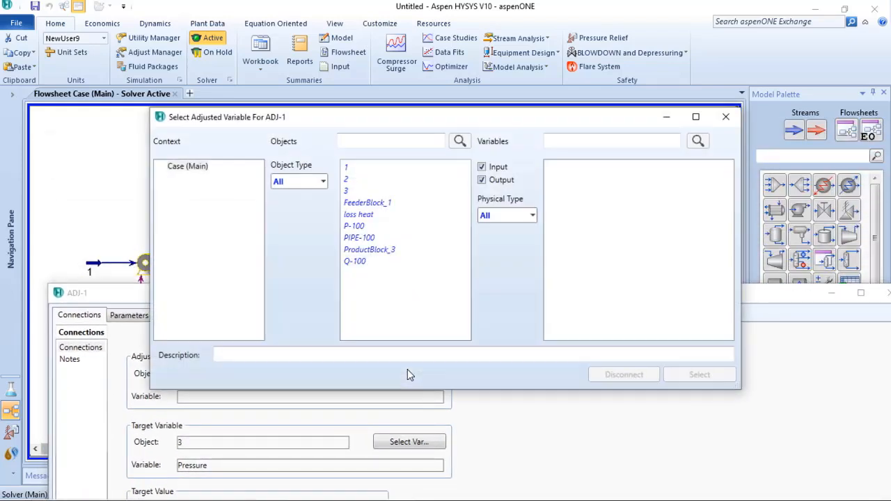
click(346, 179)
drag(728, 195, 727, 309)
click(584, 274)
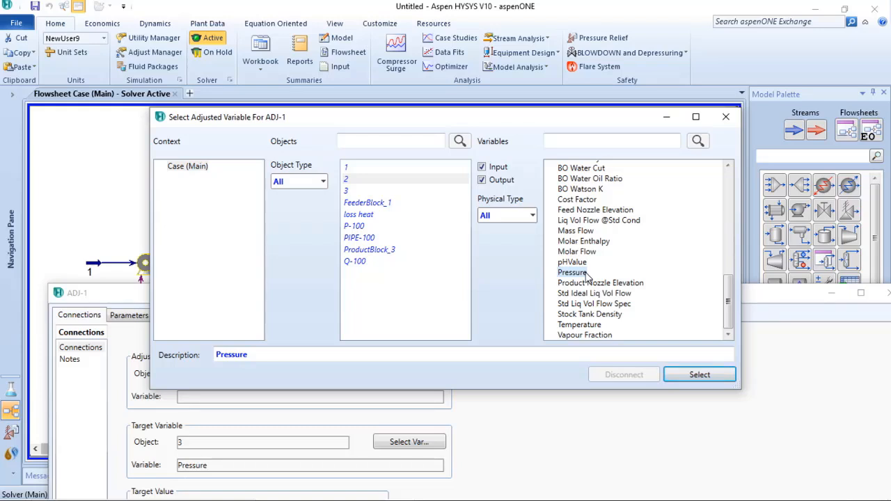
click(703, 380)
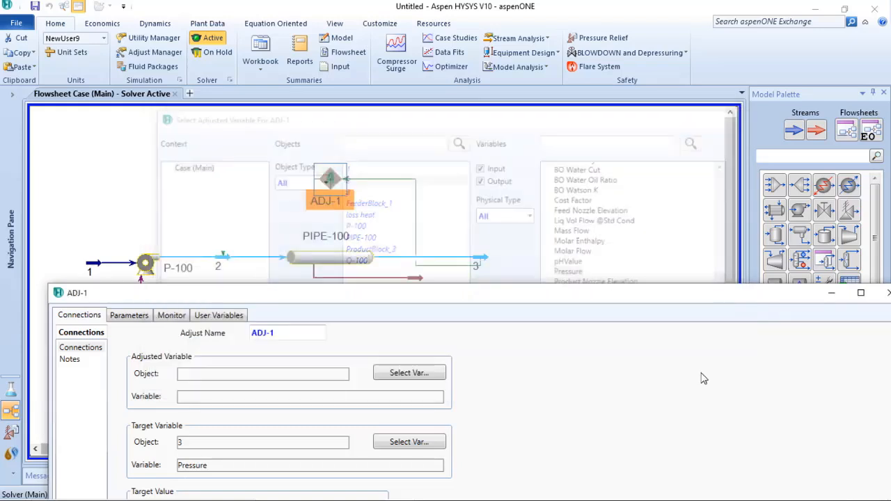
Set the maximum iterations of ADJ-1 to 1000 and return to its connections.
drag(458, 292, 466, 90)
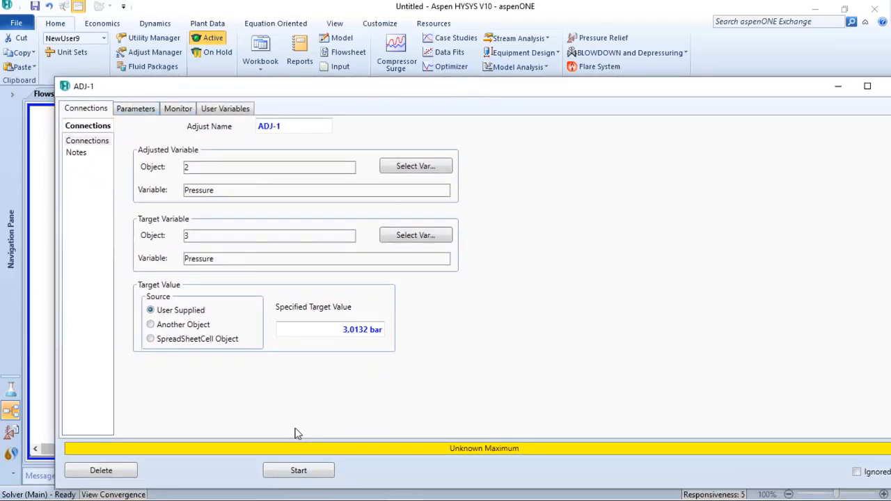
click(135, 110)
click(341, 245)
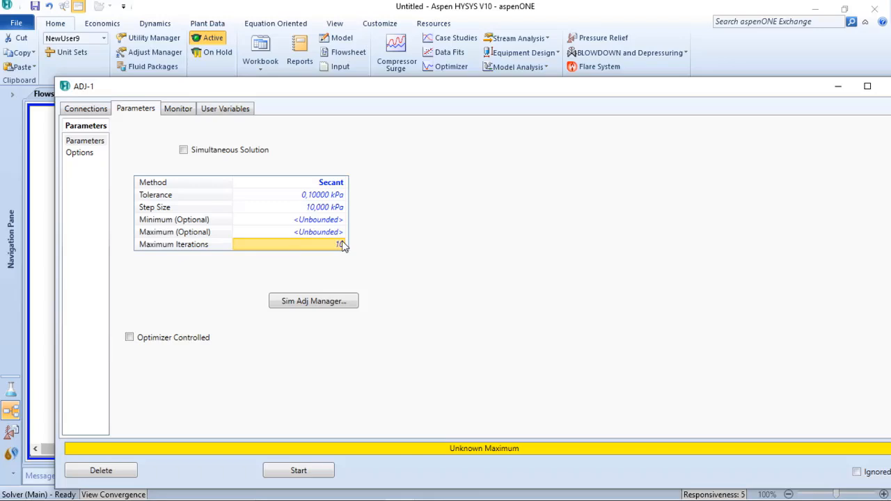
text(1)
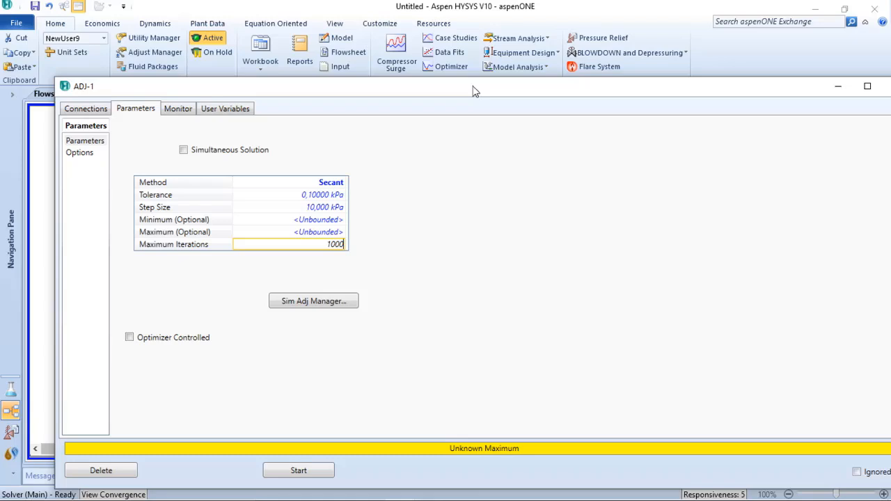
drag(474, 91, 454, 91)
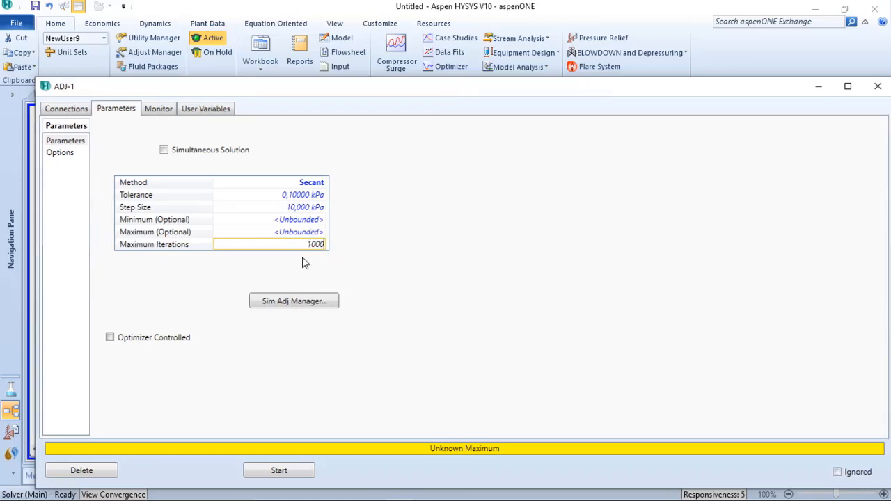
click(66, 109)
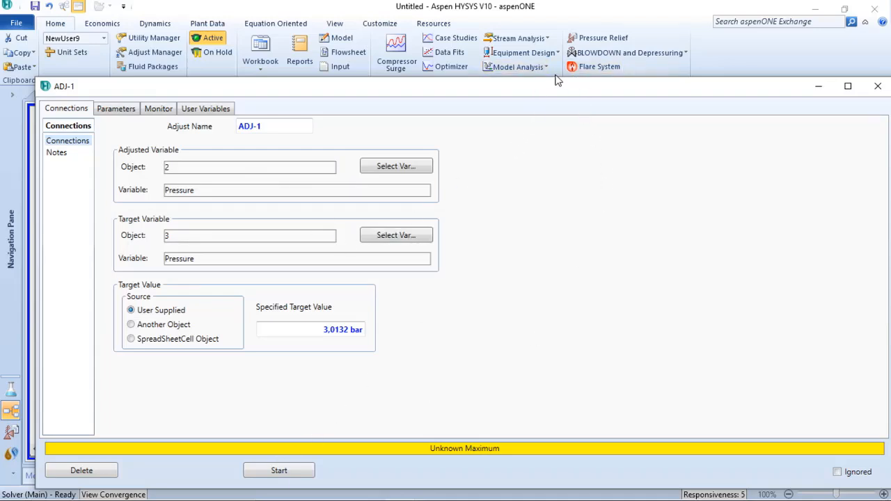
Resize and reposition the ADJ-1 window beside the flowsheet, keeping its connections and target value in view.
drag(553, 79, 553, 259)
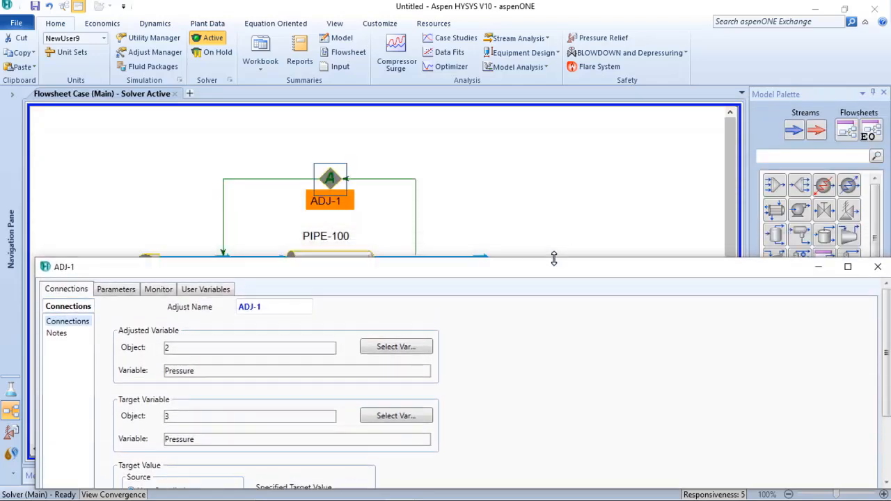
drag(728, 269, 670, 168)
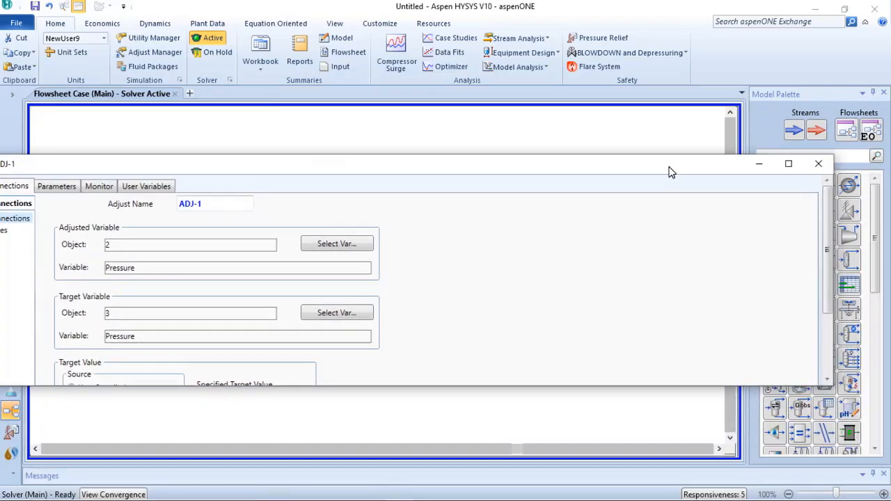
drag(829, 250, 395, 258)
drag(243, 168, 764, 123)
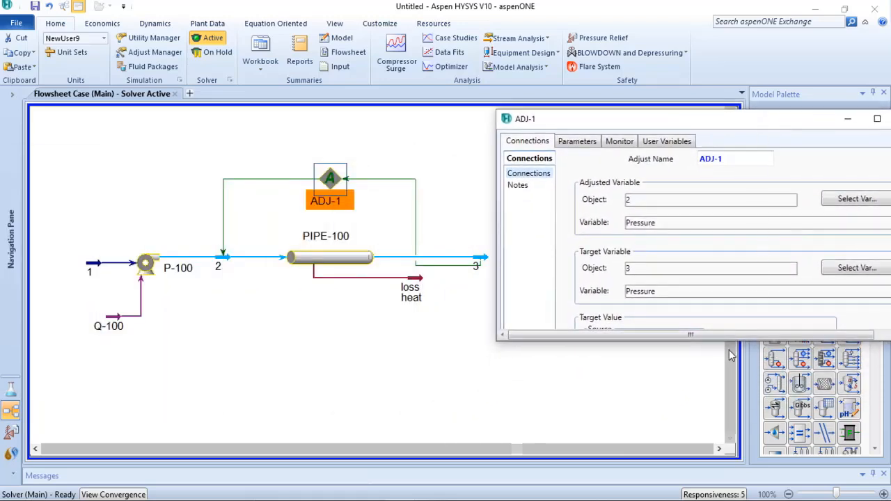
drag(724, 341, 731, 452)
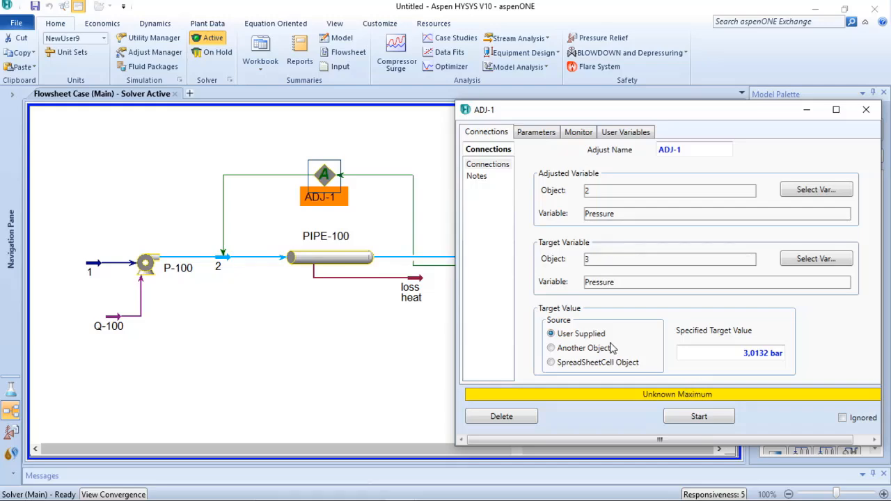
Set the pressure of stream 2 to 2 bar as a starting value and close the stream and ADJ-1 windows.
double_click(226, 264)
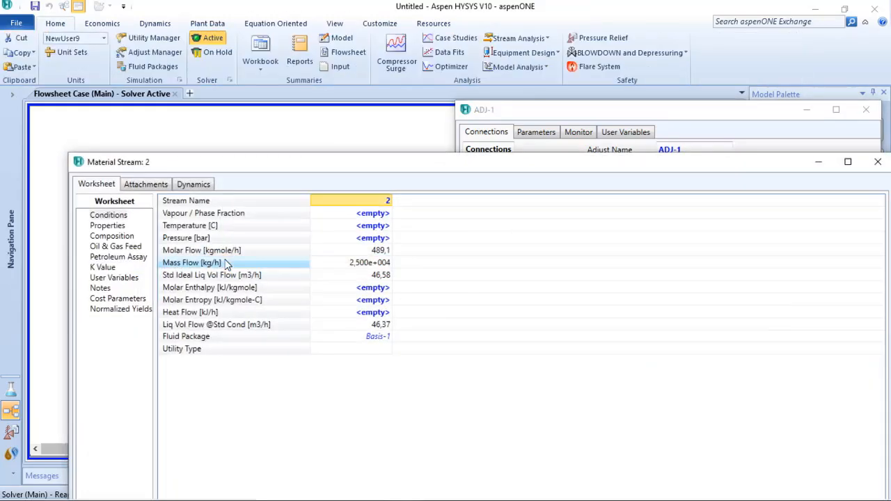
click(371, 239)
text(2)
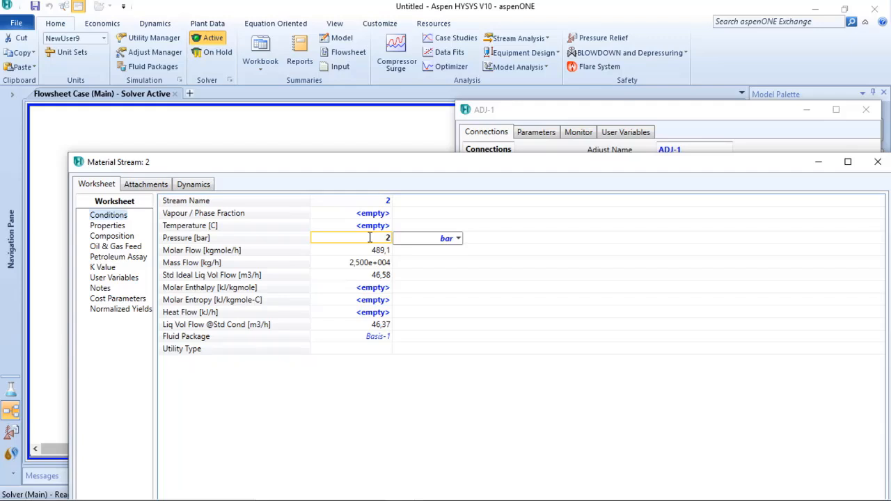
key(Return)
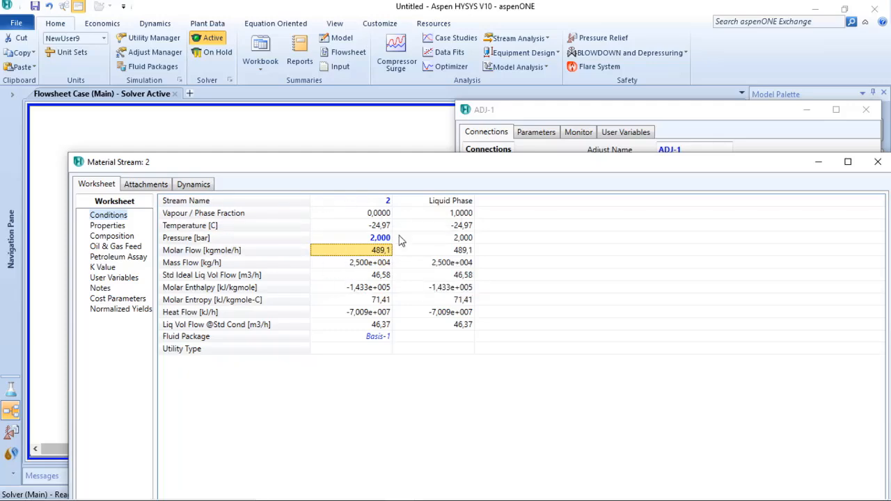
drag(537, 169, 503, 302)
click(842, 298)
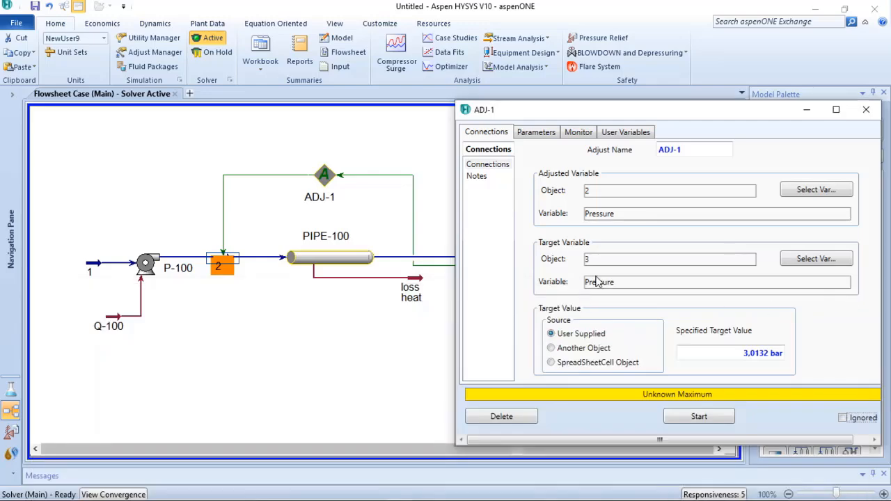
click(865, 110)
click(446, 319)
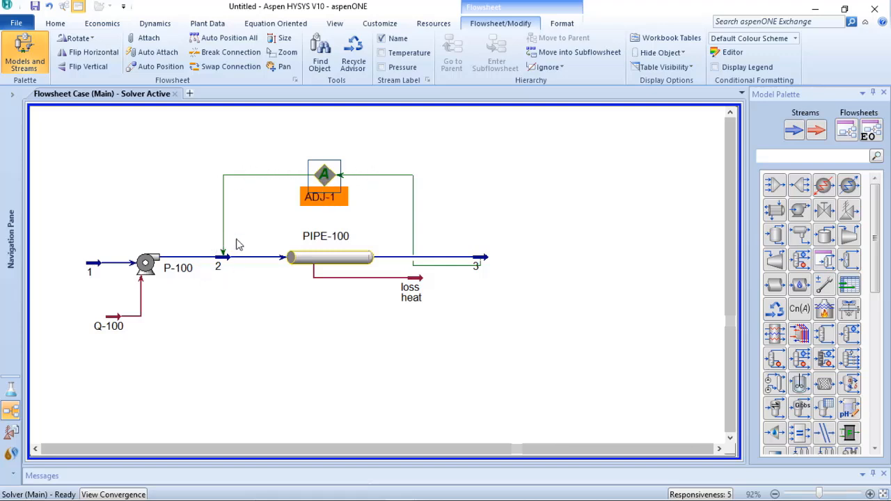
Inspect the conditions of stream 3, the status of PIPE-100 and the pressure of stream 2 for conflicting specifications.
double_click(485, 263)
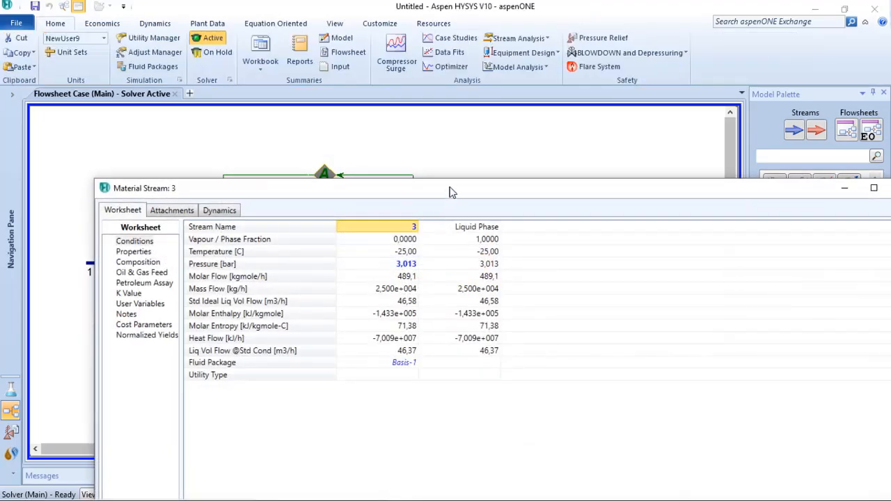
drag(449, 192, 488, 323)
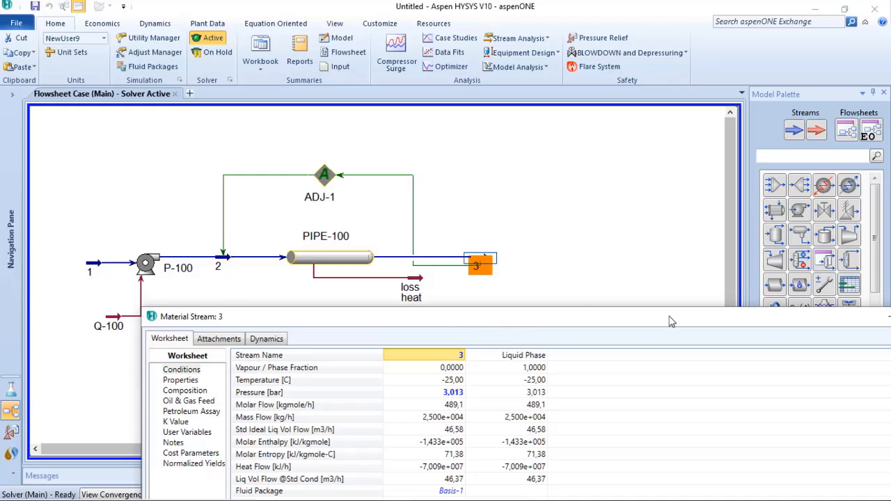
double_click(341, 261)
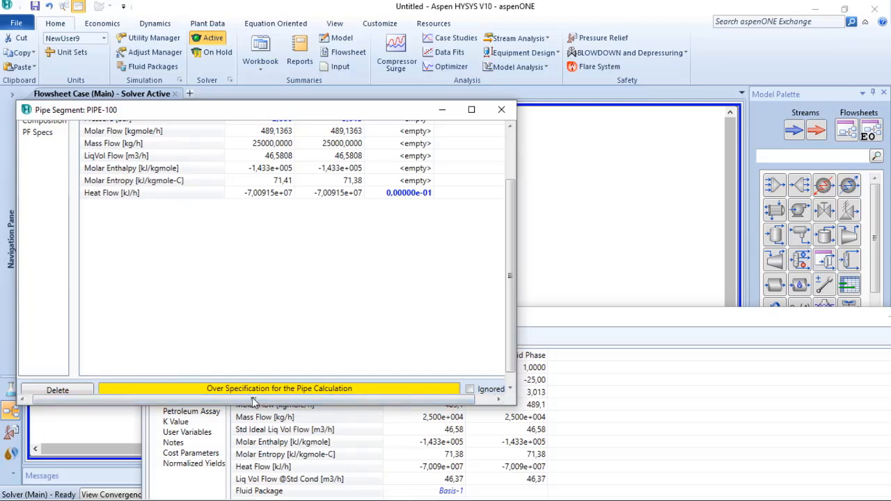
click(501, 110)
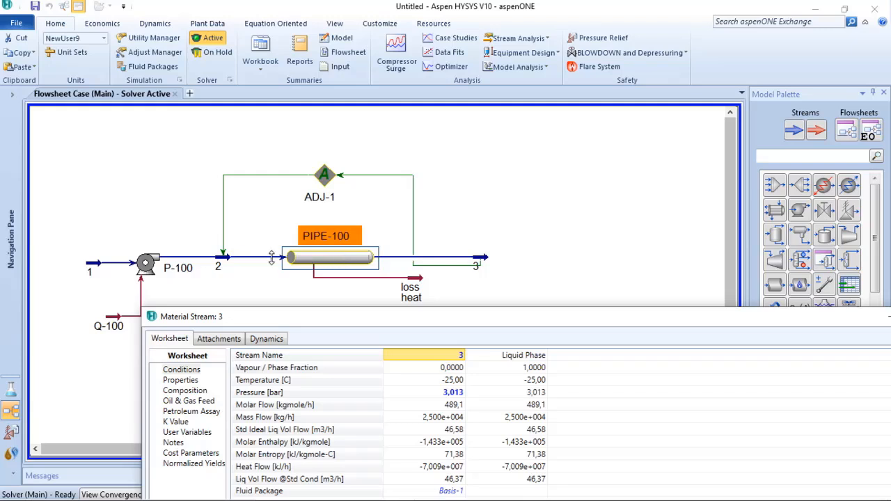
click(223, 263)
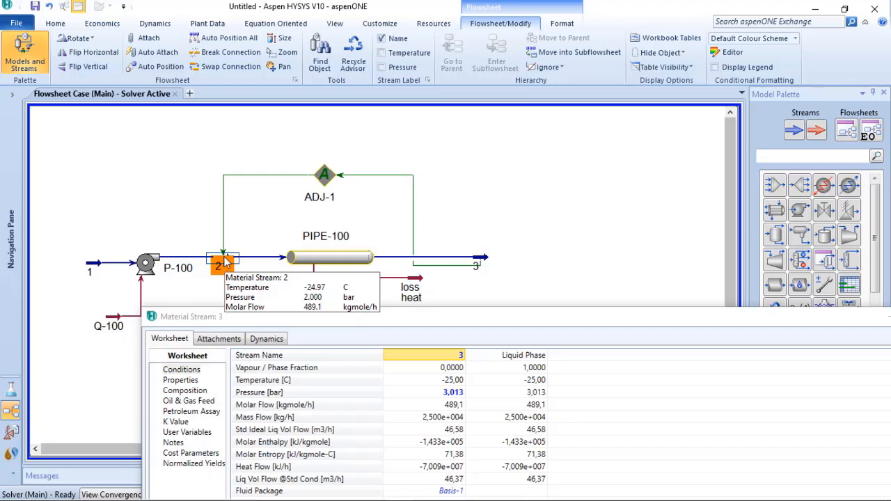
mouse_move(483, 260)
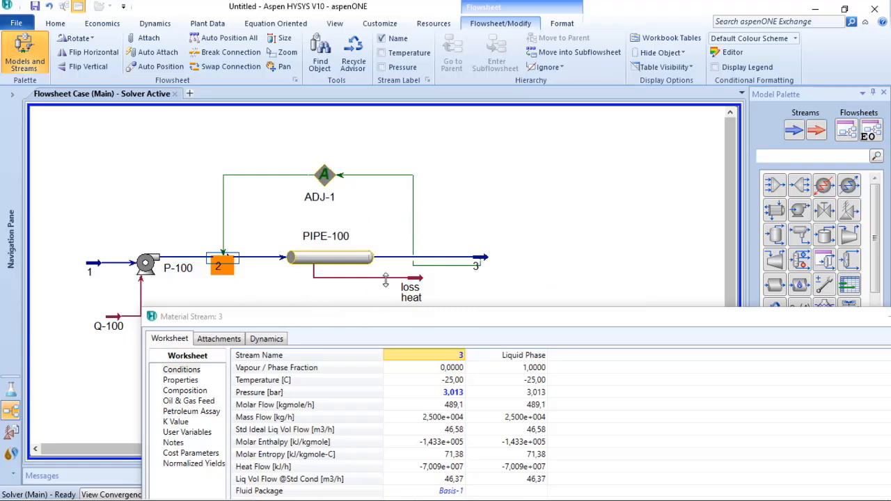
mouse_move(339, 236)
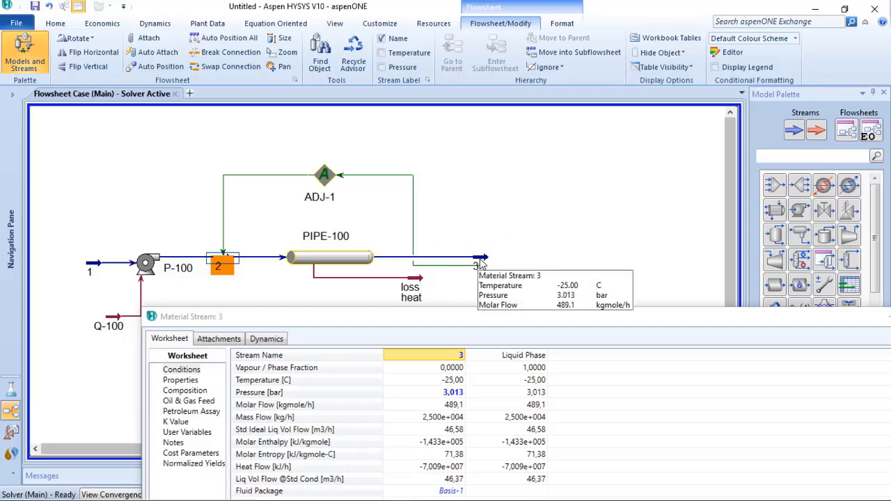
Delete the specified pressure of stream 3 and close its window.
click(480, 263)
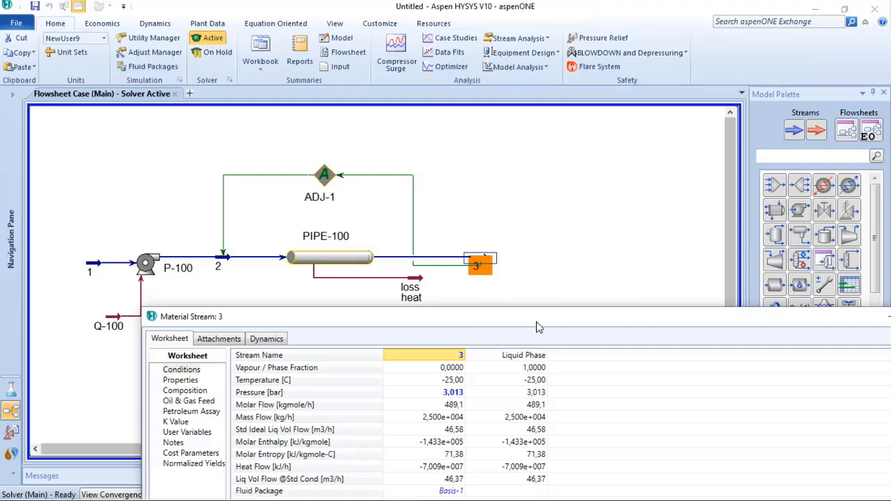
drag(535, 321, 521, 161)
click(429, 236)
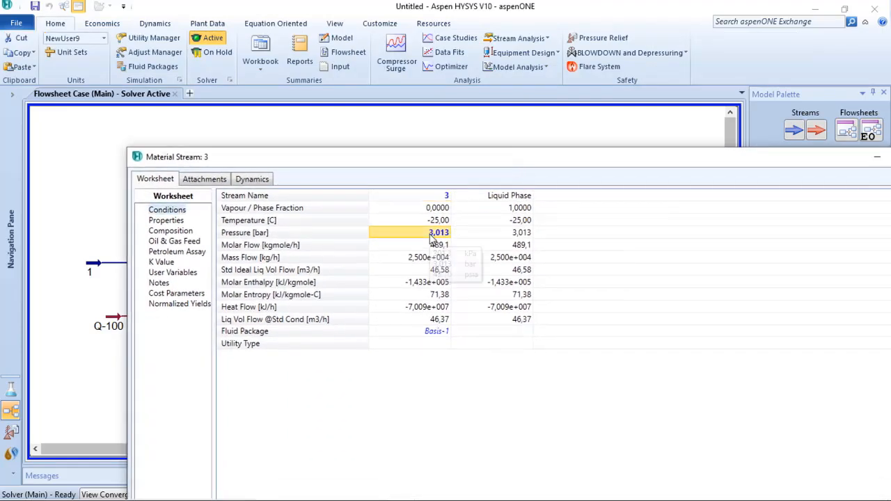
key(Delete)
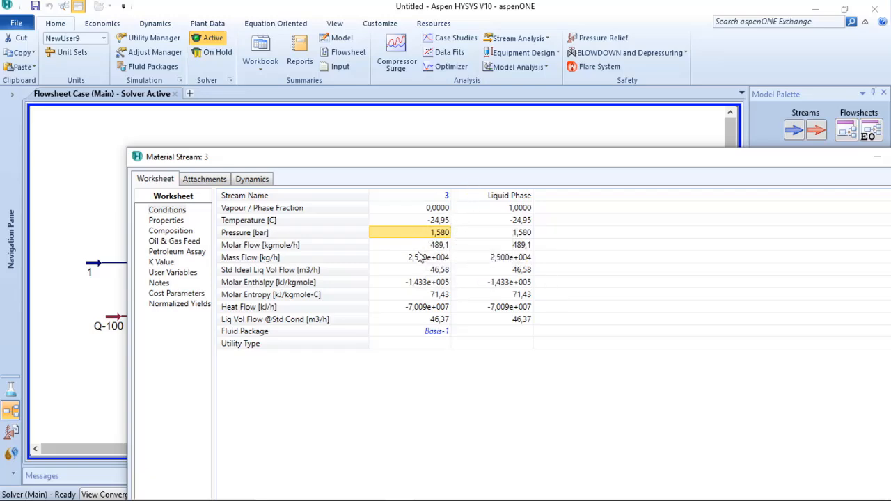
drag(461, 163, 348, 268)
click(816, 269)
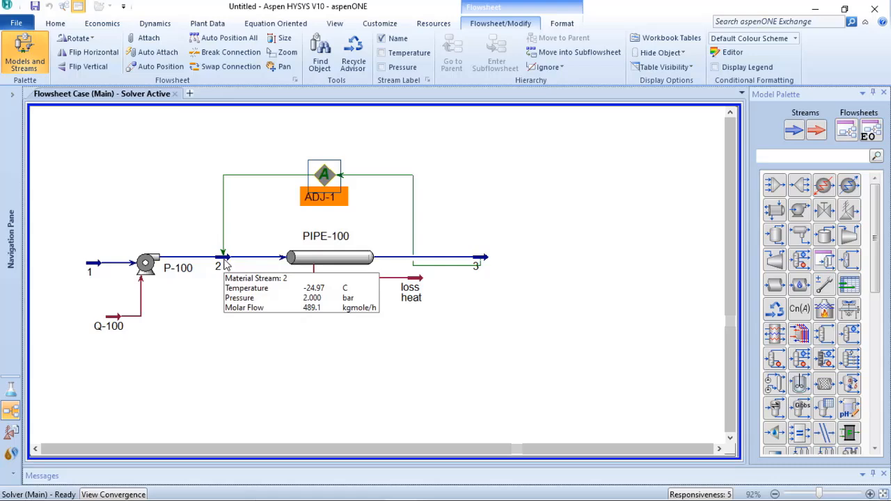
Reopen ADJ-1 beside the flowsheet and start its calculation.
double_click(326, 177)
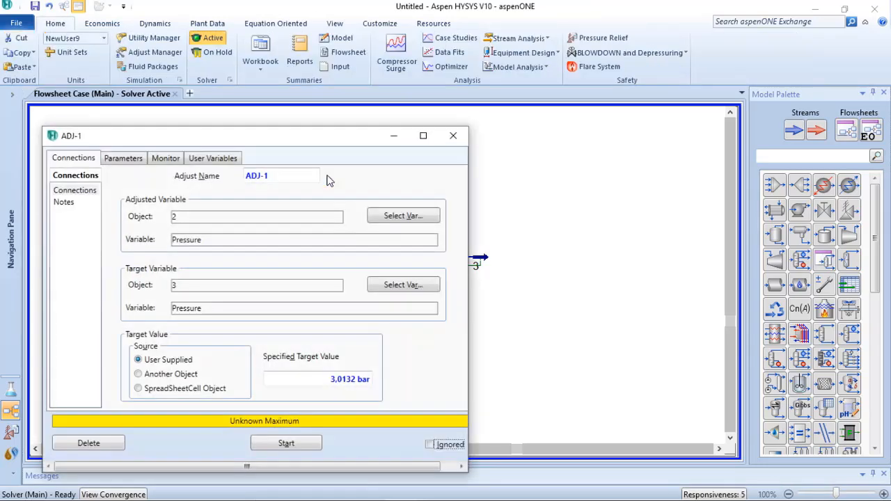
drag(322, 136, 770, 79)
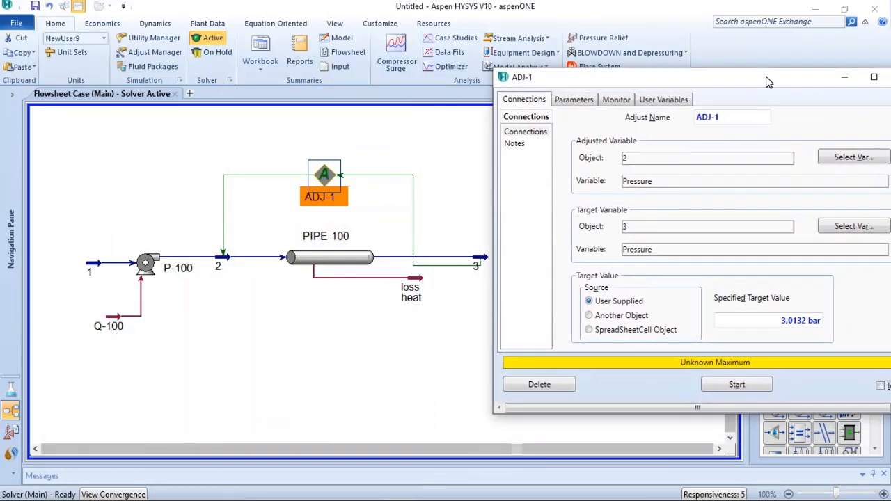
click(736, 384)
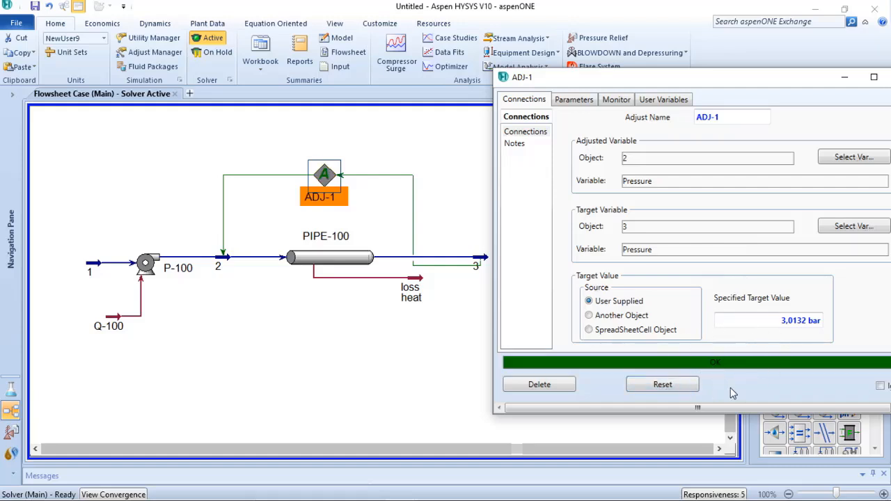
Check the pressure calculated for stream 2 and fit the whole flowsheet in the view.
click(221, 267)
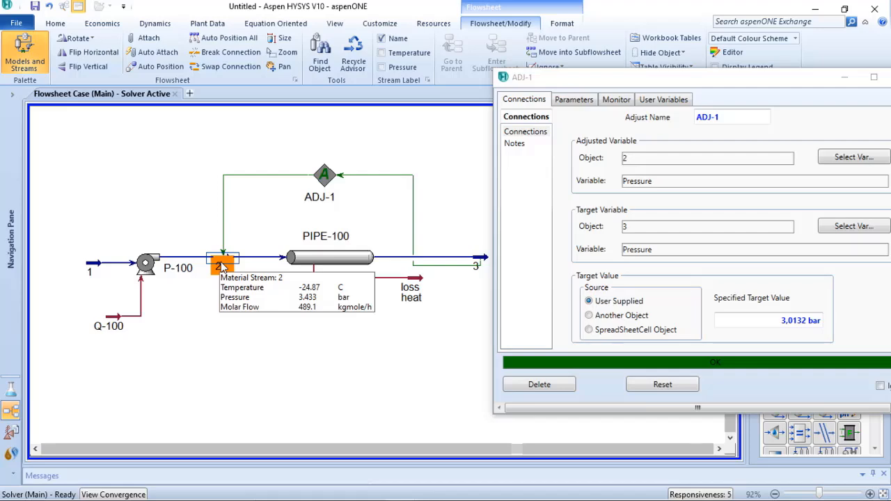
drag(761, 80, 521, 91)
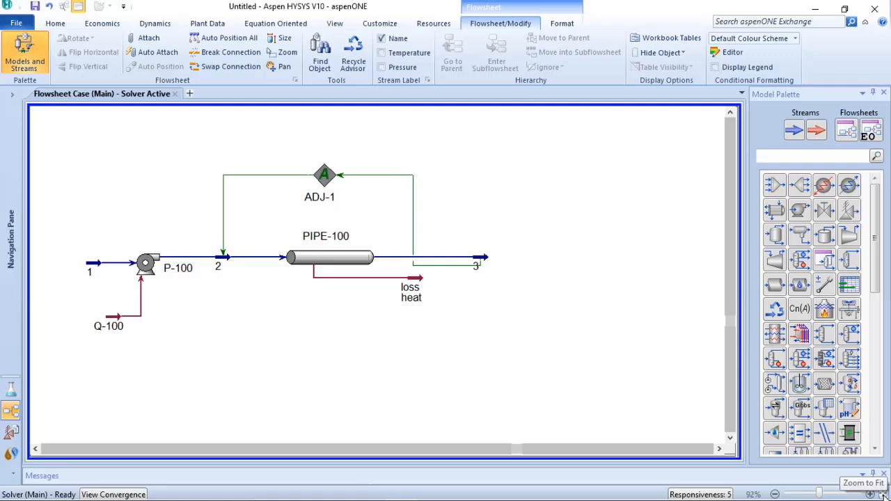
click(881, 492)
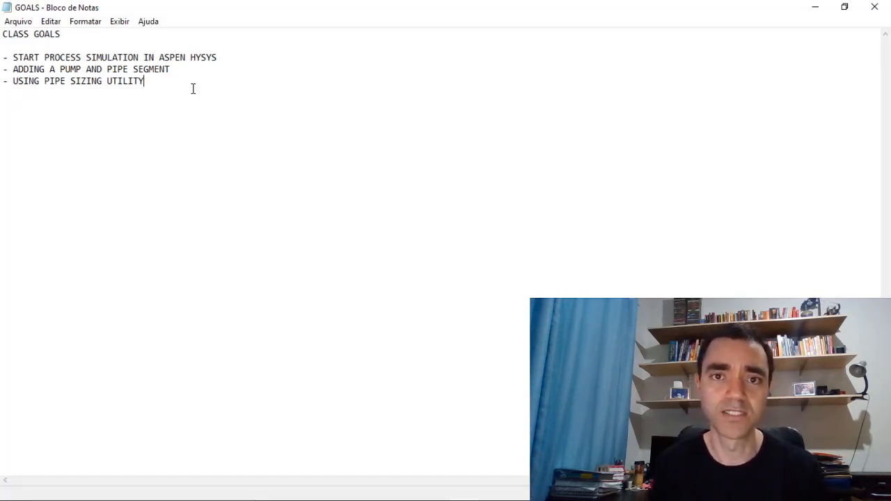
Switch to the GOALS file in Notepad and add "- SETTING ADJUST" after the pipe sizing utility goal.
click(146, 81)
key(Return)
text(-)
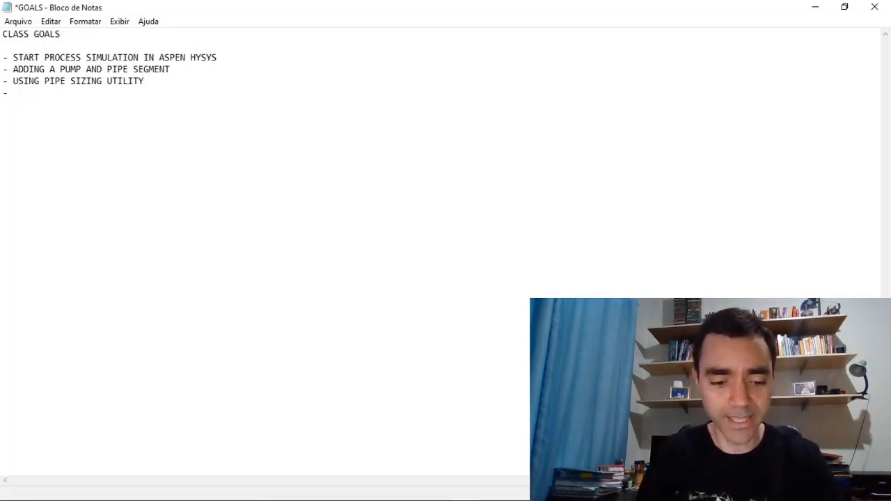
text( ad)
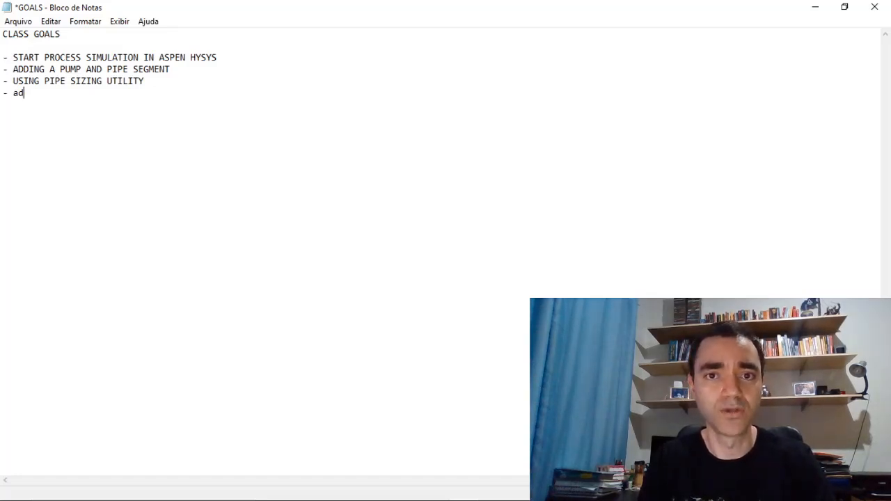
key(BackSpace)
key(BackSpace)
text(SETTING ADJUST)
key(Return)
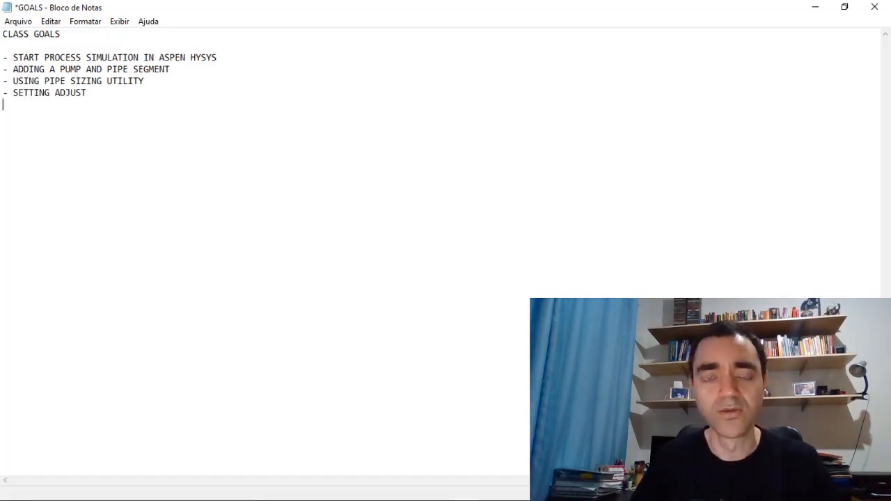